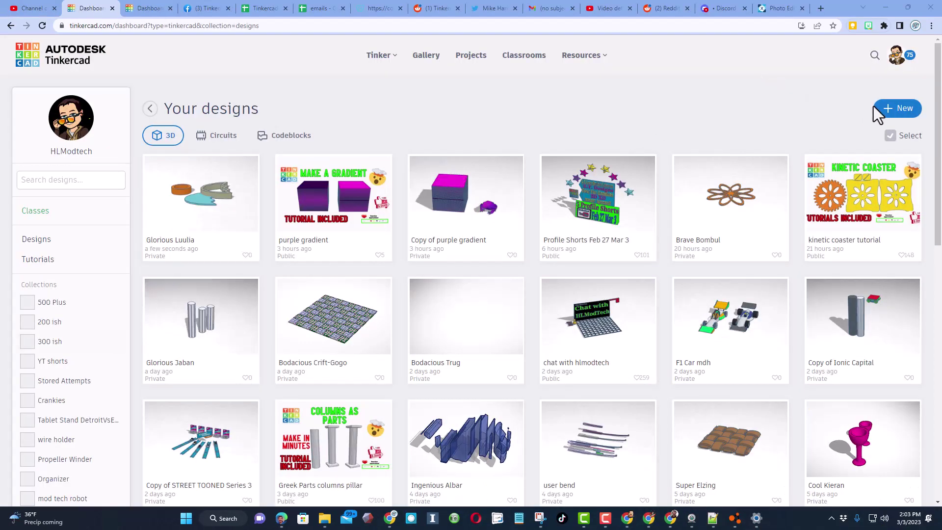
# Start a new 3D design and make the box 1 mm tall and brown
pyautogui.click(888, 111)
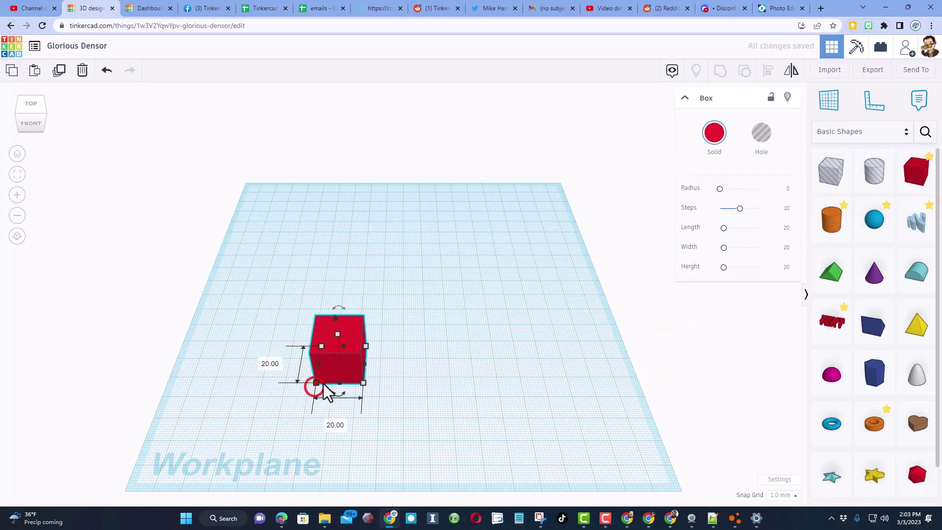
pyautogui.click(337, 335)
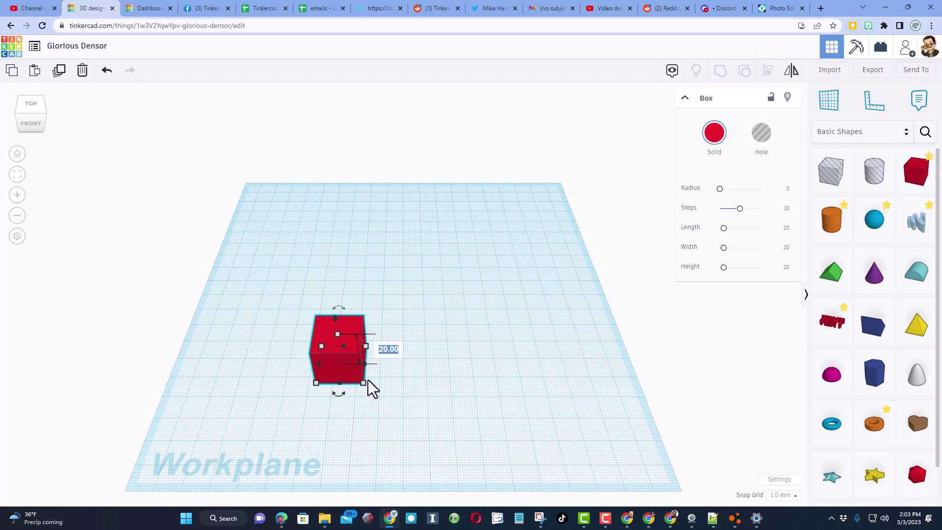
pyautogui.write('1')
pyautogui.press('Return')
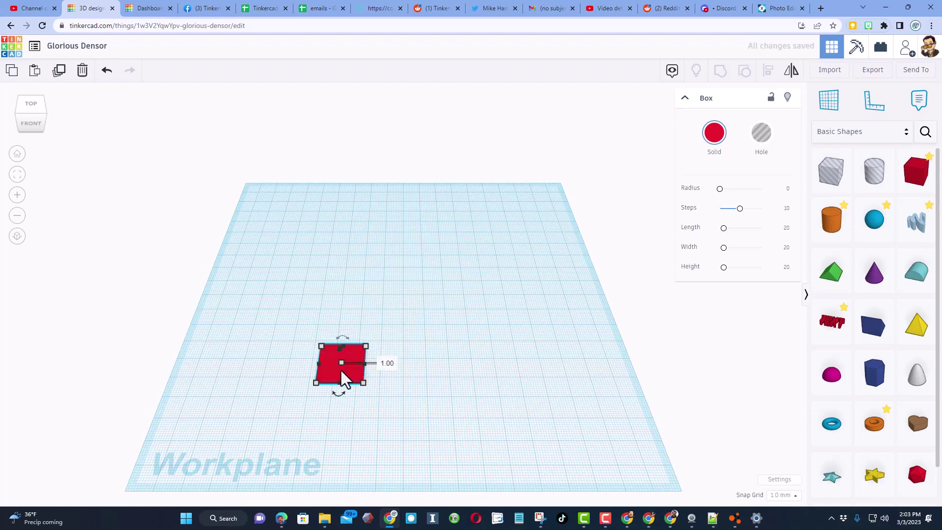
pyautogui.scroll(2, 341, 372)
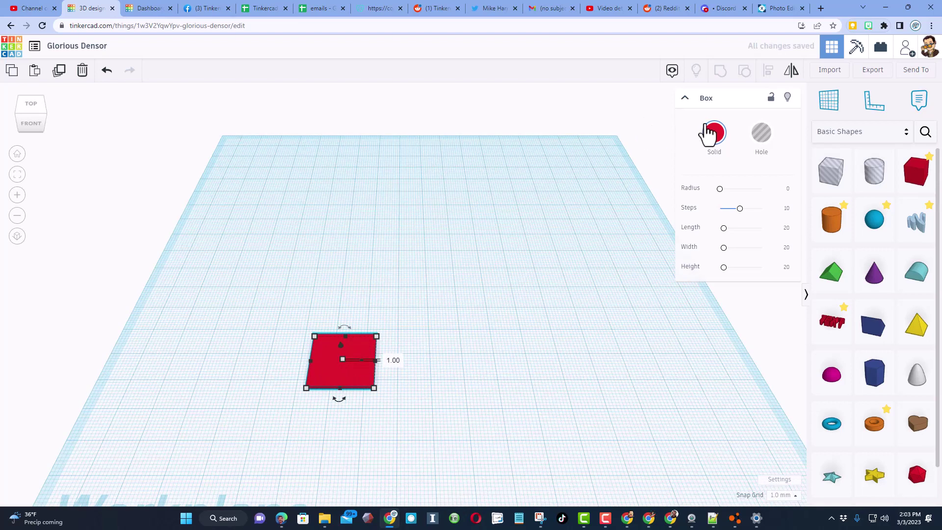
pyautogui.click(713, 135)
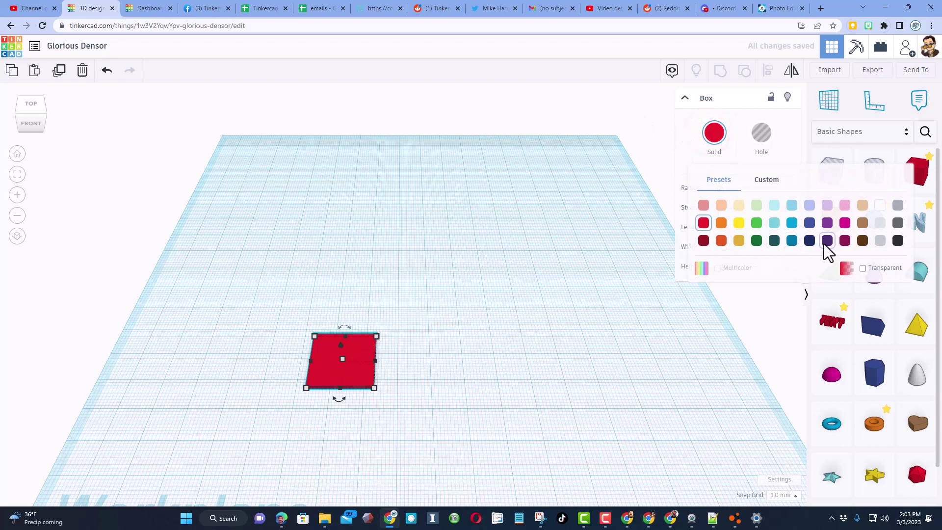
pyautogui.click(862, 240)
# Duplicate the brown tile, move the copy to the left, and make it a hole
pyautogui.click(416, 332)
pyautogui.scroll(1, 350, 381)
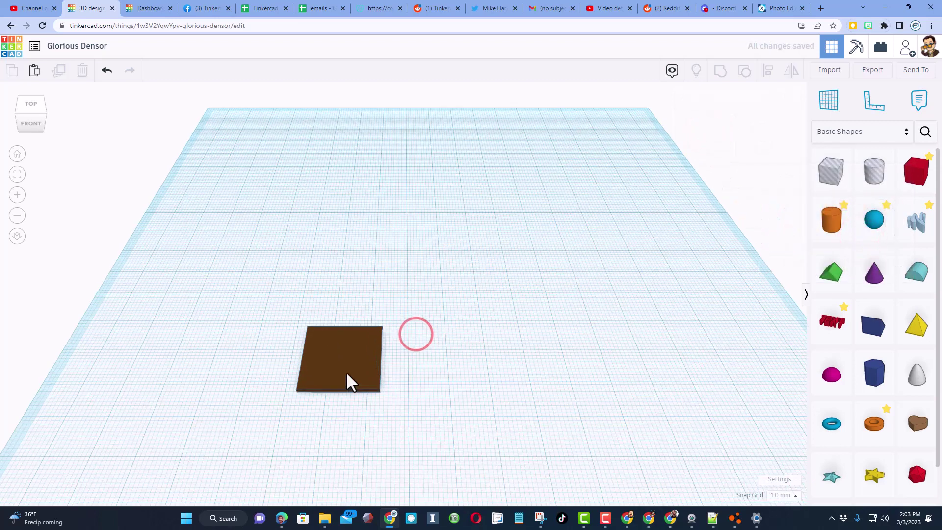
pyautogui.click(349, 374)
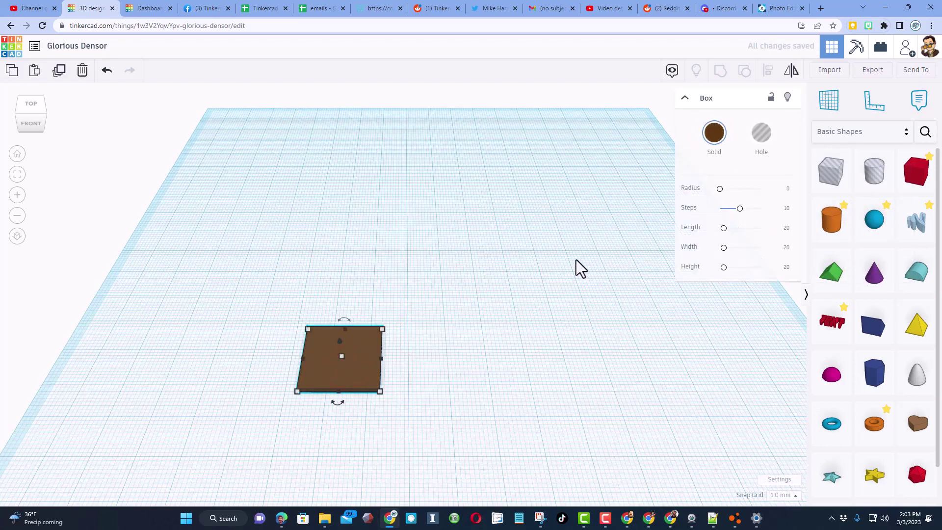
pyautogui.click(471, 332)
pyautogui.click(352, 381)
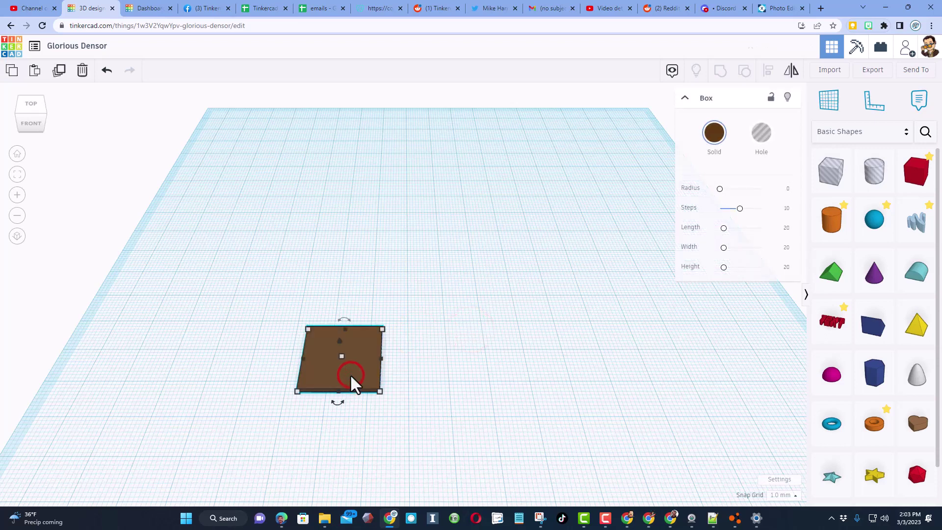
pyautogui.hotkey('ctrl', 'd')
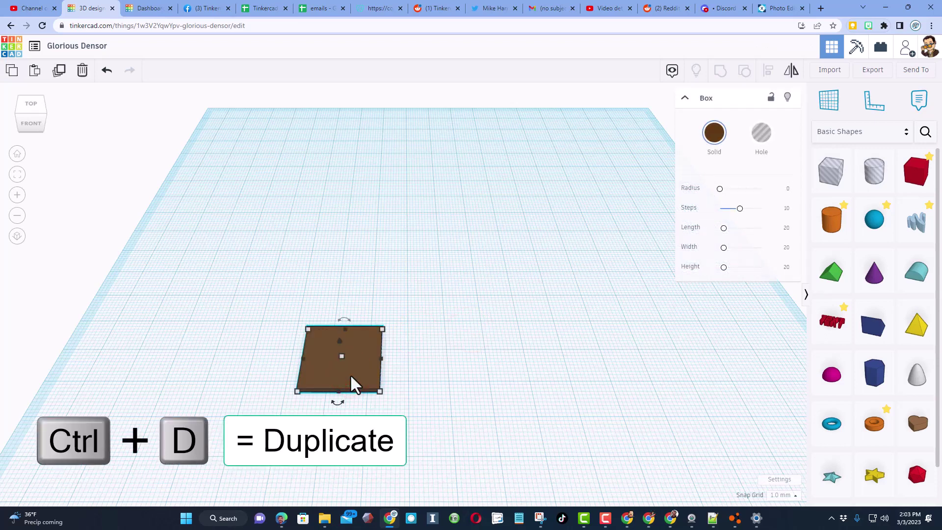
pyautogui.moveTo(353, 385); pyautogui.dragTo(181, 321)
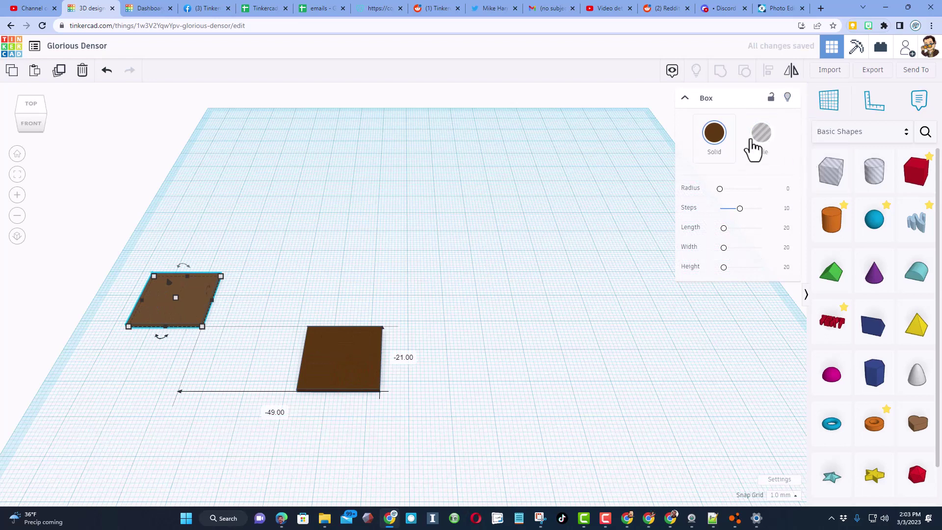
pyautogui.click(748, 140)
# Draw a scribble of seven wavy grain strokes and move it over the brown tile
pyautogui.click(564, 332)
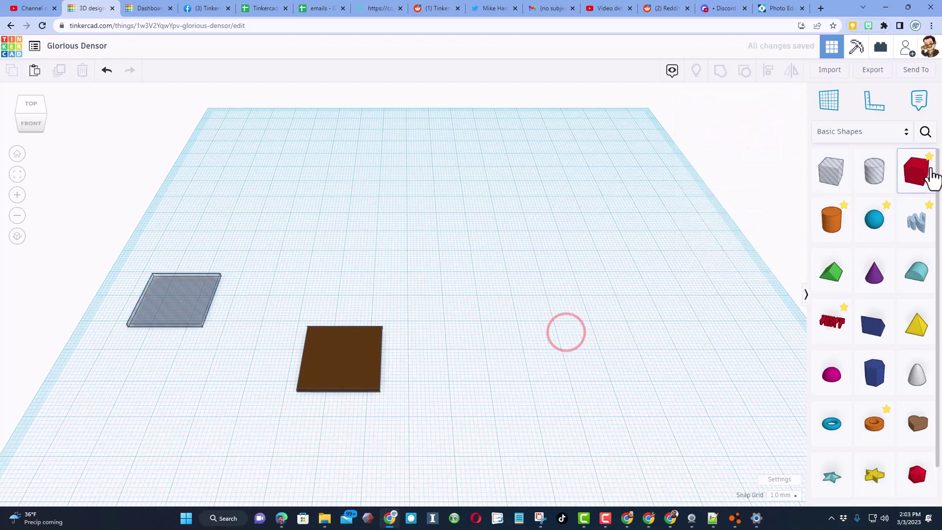
pyautogui.moveTo(916, 231); pyautogui.dragTo(511, 358)
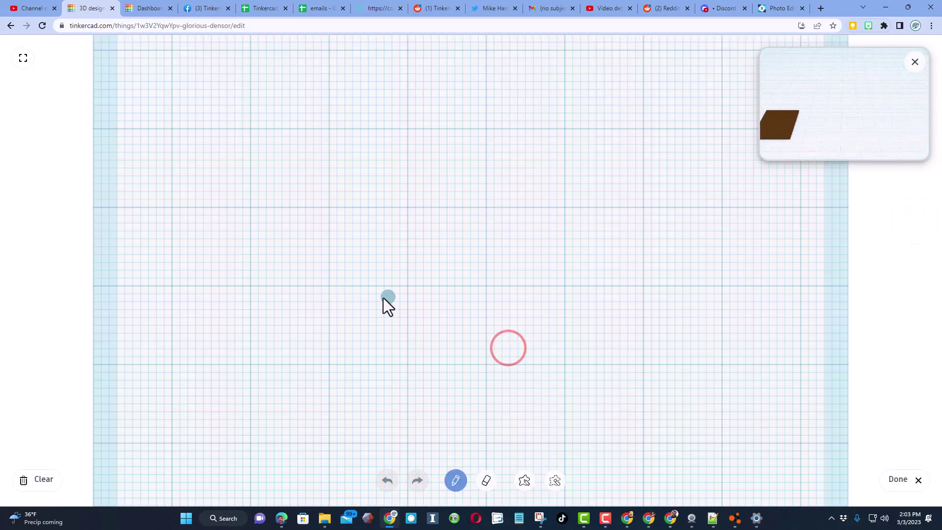
pyautogui.moveTo(408, 275); pyautogui.dragTo(531, 250)
pyautogui.moveTo(452, 322); pyautogui.dragTo(583, 331)
pyautogui.moveTo(446, 365)
pyautogui.mouseDown()
pyautogui.moveTo(325, 369)
pyautogui.moveTo(282, 347)
pyautogui.mouseUp()
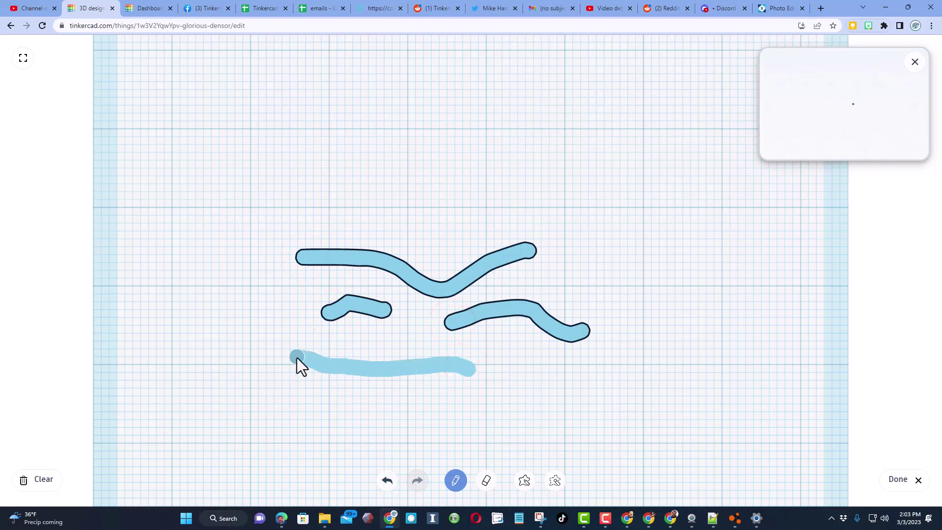
pyautogui.moveTo(395, 364)
pyautogui.mouseDown()
pyautogui.moveTo(424, 363)
pyautogui.moveTo(336, 365)
pyautogui.moveTo(514, 390)
pyautogui.moveTo(568, 391)
pyautogui.mouseUp()
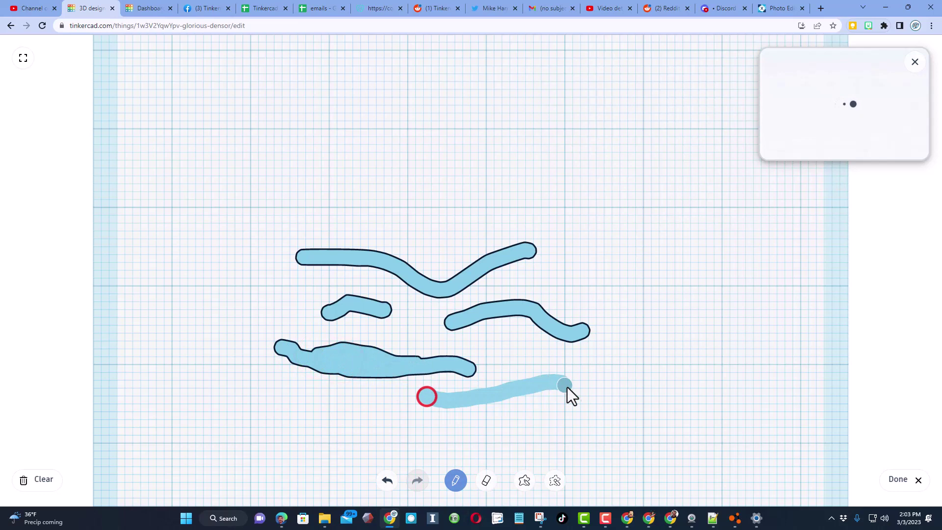
pyautogui.moveTo(396, 423)
pyautogui.mouseDown()
pyautogui.moveTo(387, 415)
pyautogui.moveTo(245, 410)
pyautogui.mouseUp()
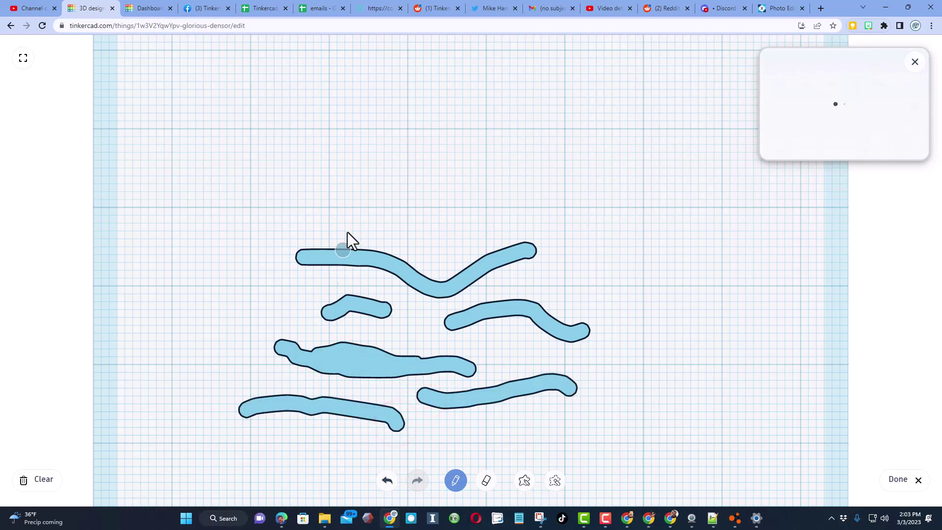
pyautogui.moveTo(544, 277); pyautogui.dragTo(572, 282)
pyautogui.click(889, 484)
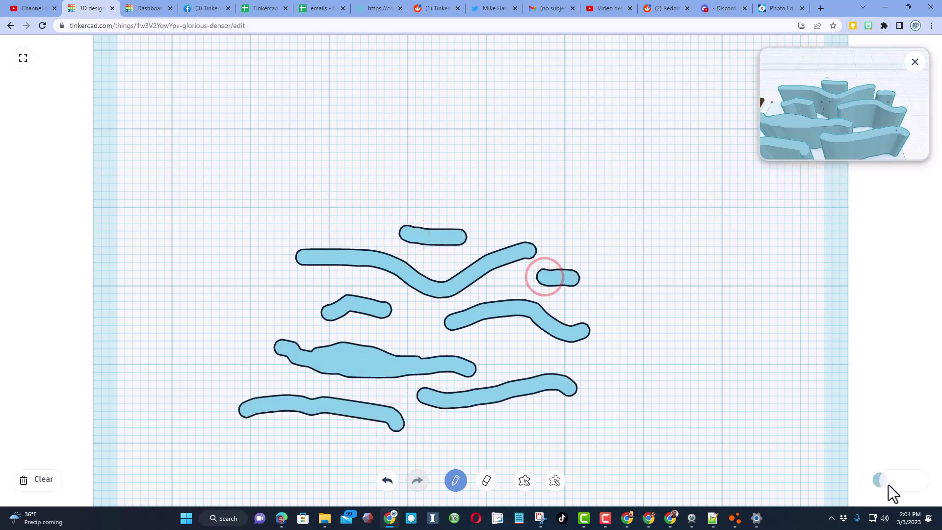
pyautogui.moveTo(421, 346); pyautogui.dragTo(245, 319)
# Colour the scribble brown and narrow it to 30 mm wide
pyautogui.click(714, 135)
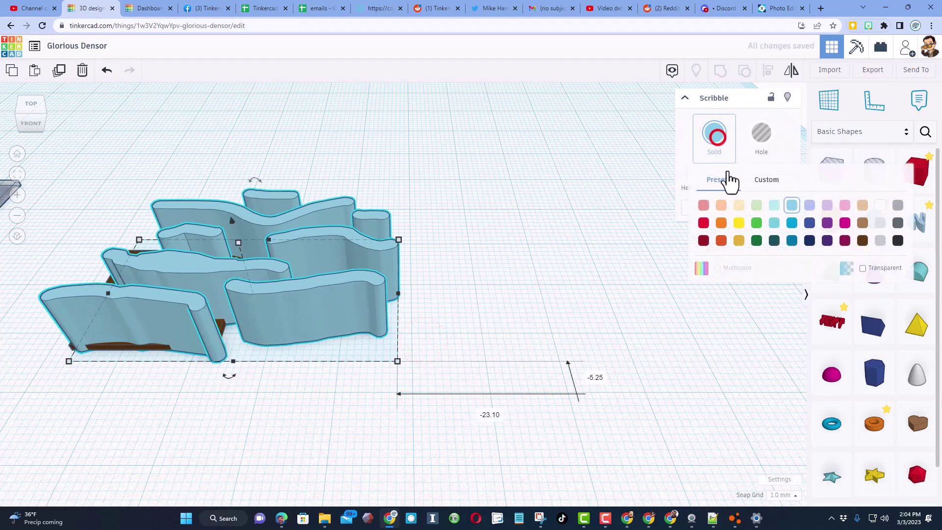
pyautogui.click(860, 227)
pyautogui.moveTo(354, 346)
pyautogui.mouseDown(button='right')
pyautogui.moveTo(427, 315)
pyautogui.moveTo(446, 320)
pyautogui.moveTo(431, 294)
pyautogui.moveTo(416, 312)
pyautogui.mouseUp(button='right')
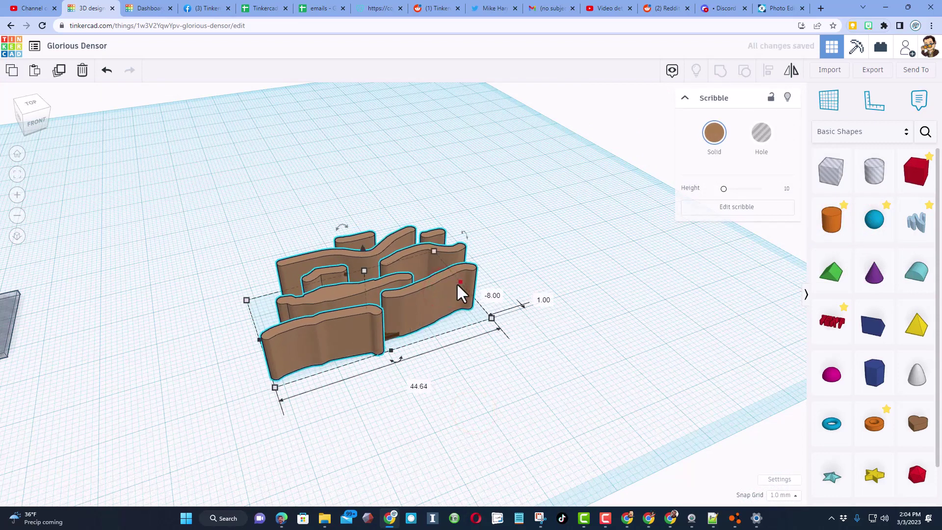
pyautogui.hotkey('ctrl', 'z')
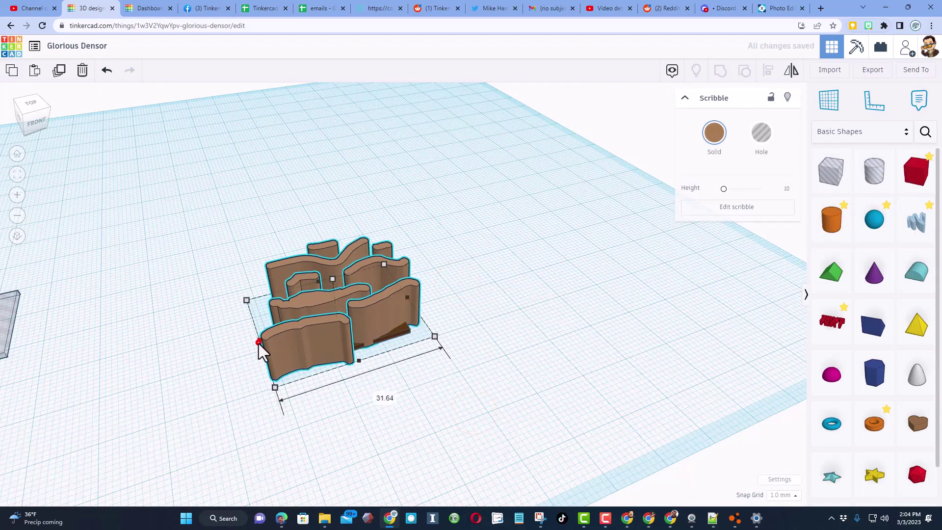
pyautogui.moveTo(259, 339); pyautogui.dragTo(269, 338)
# Resize the scribble to 1 mm tall, 29 wide and 24.15 deep
pyautogui.moveTo(337, 278)
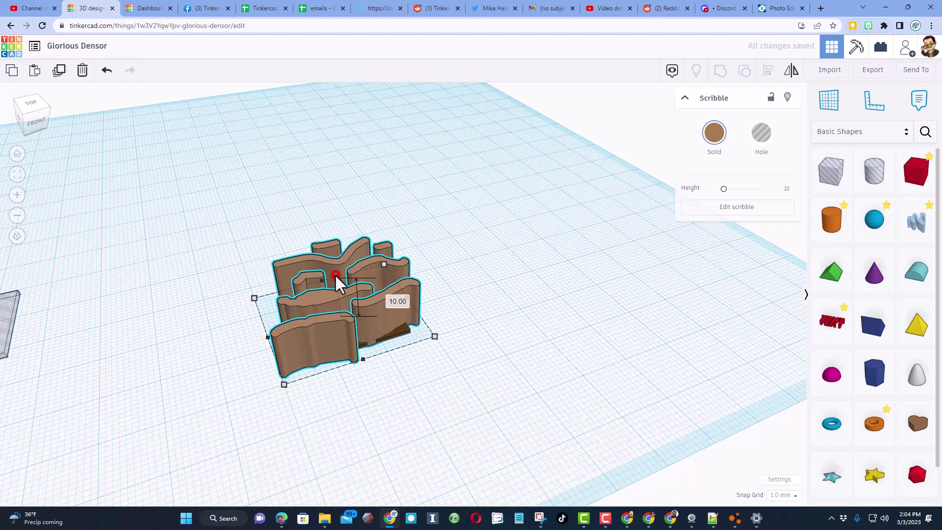
pyautogui.click(382, 297)
pyautogui.write('1')
pyautogui.press('Return')
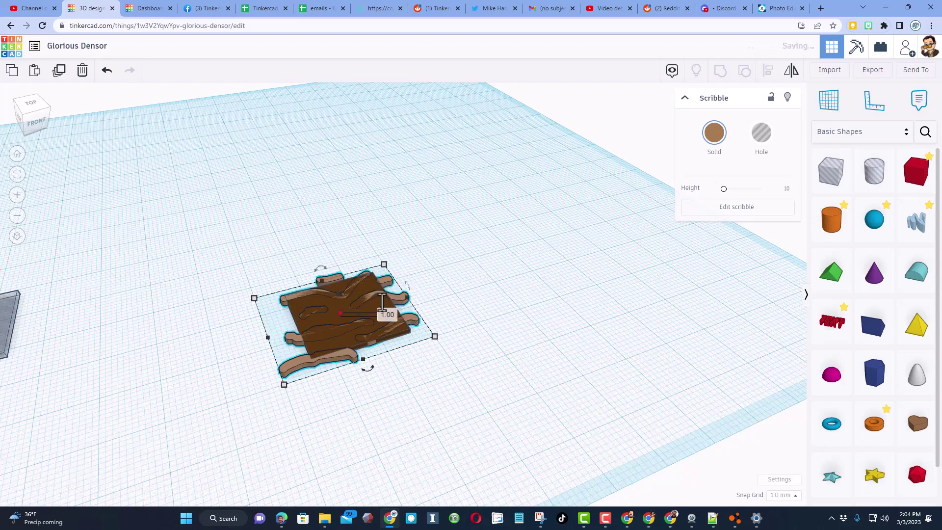
pyautogui.scroll(3, 382, 301)
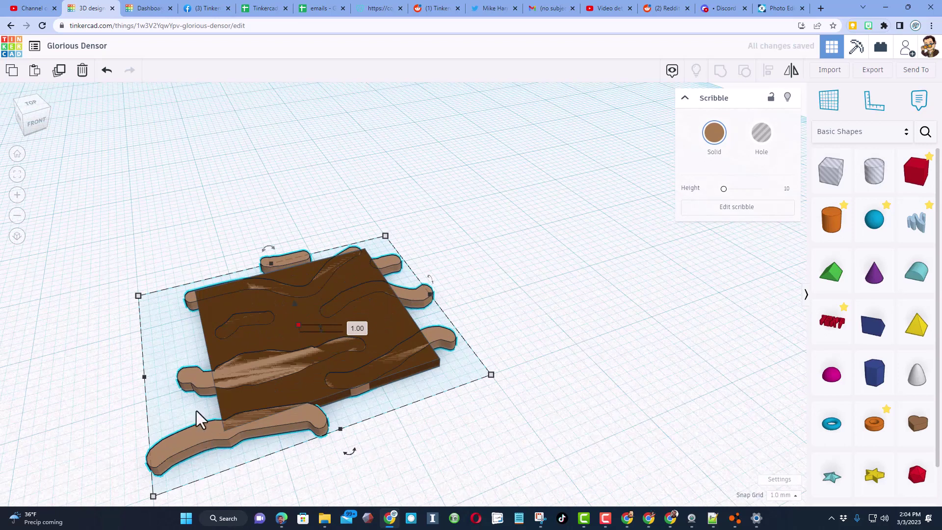
pyautogui.moveTo(145, 377)
pyautogui.mouseDown()
pyautogui.moveTo(162, 387)
pyautogui.moveTo(147, 378)
pyautogui.moveTo(166, 381)
pyautogui.moveTo(156, 374)
pyautogui.mouseUp()
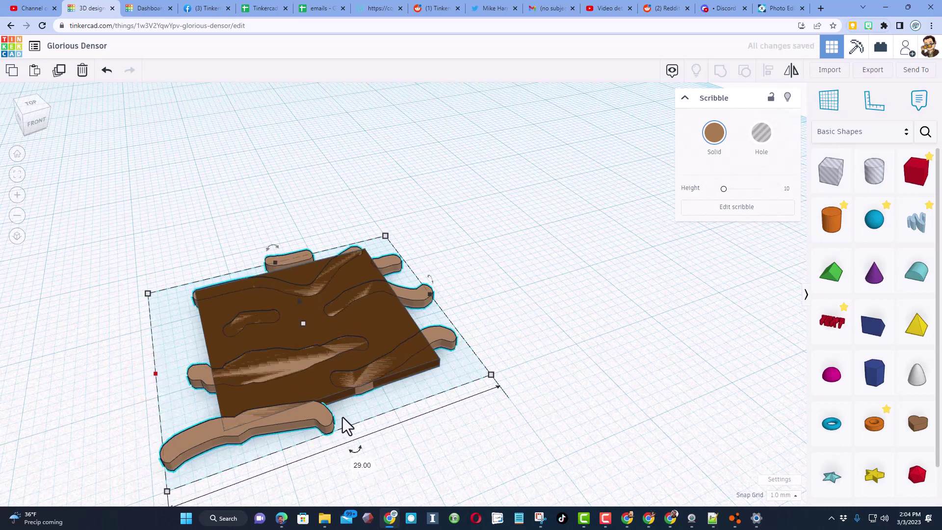
pyautogui.moveTo(344, 425)
pyautogui.mouseDown()
pyautogui.moveTo(346, 413)
pyautogui.moveTo(432, 471)
pyautogui.mouseUp()
# Reopen the scribble drawing for editing and finish it
pyautogui.click(183, 364)
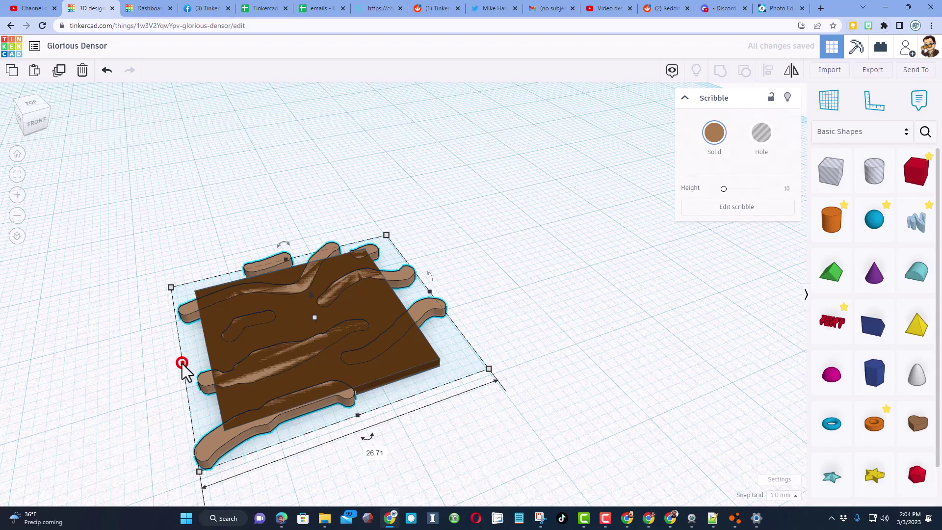
pyautogui.click(92, 430)
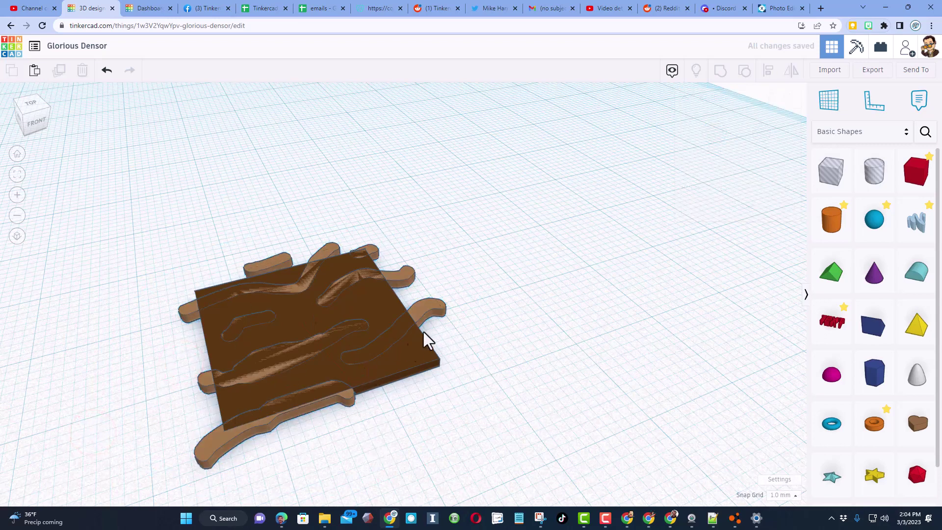
pyautogui.doubleClick(421, 313)
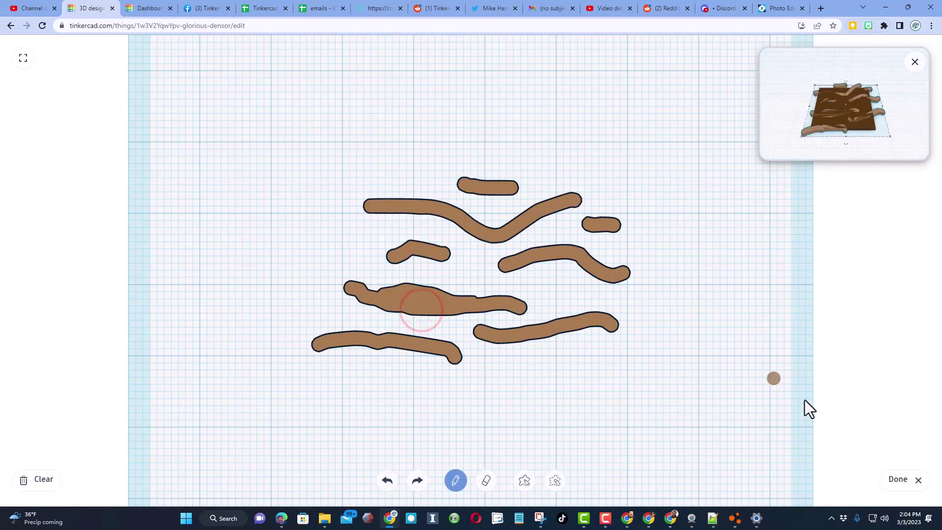
pyautogui.click(897, 480)
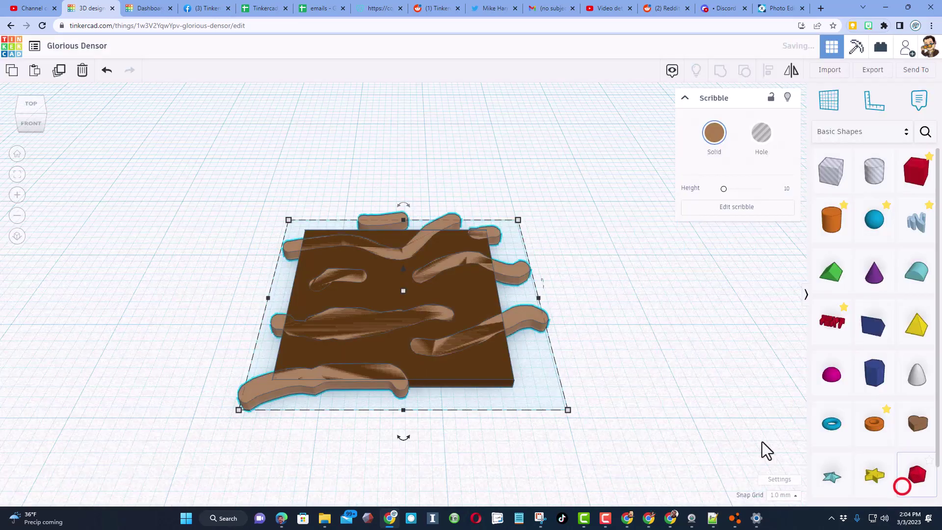
# Zoom out and bring the grey slab onto the workplane
pyautogui.click(664, 388)
pyautogui.moveTo(213, 381); pyautogui.dragTo(113, 305, button='right')
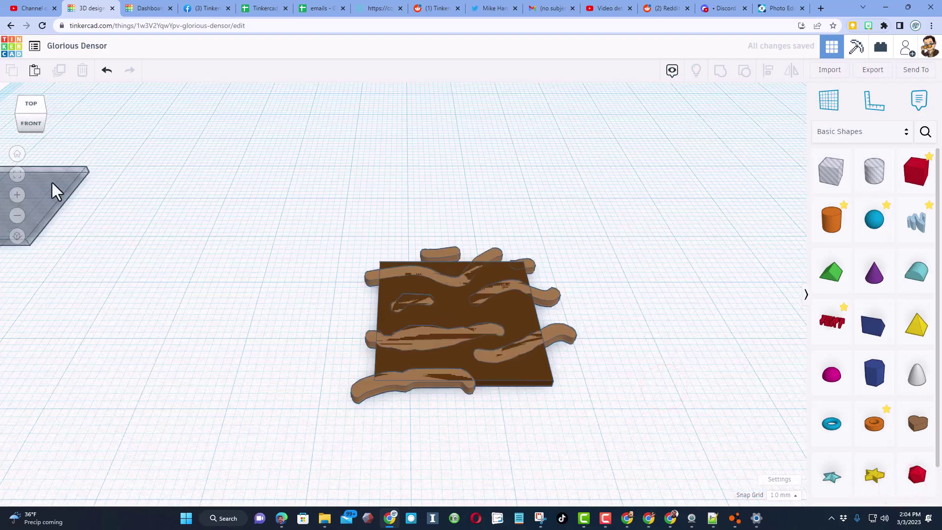
pyautogui.moveTo(56, 192); pyautogui.dragTo(246, 273)
# Add a red box and scale it uniformly to 30 mm
pyautogui.click(264, 266)
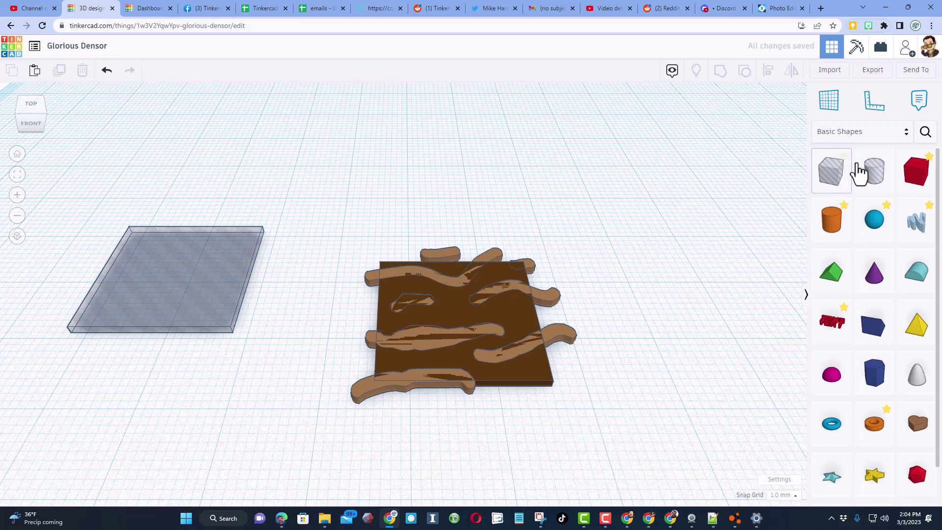
pyautogui.click(911, 177)
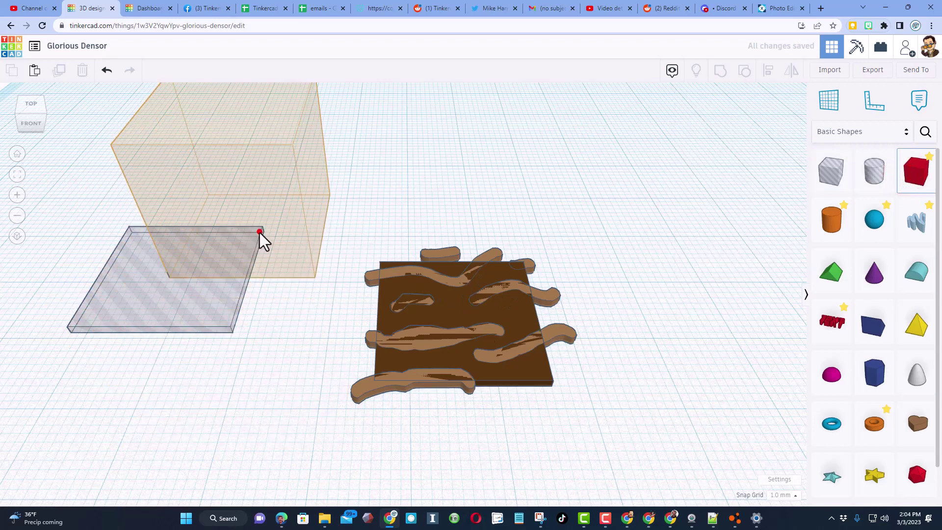
pyautogui.click(260, 233)
pyautogui.keyDown('shift'); pyautogui.moveTo(169, 277); pyautogui.dragTo(58, 361); pyautogui.keyUp('shift')
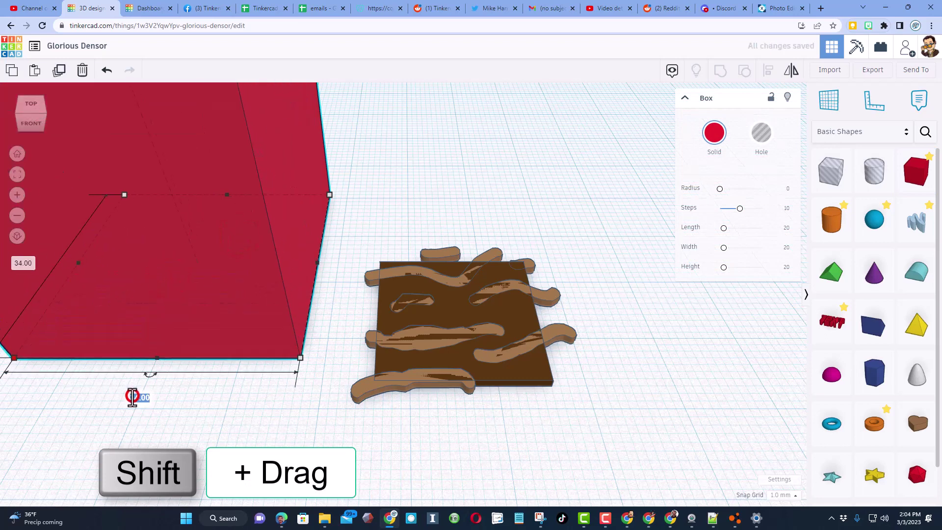
pyautogui.write('30')
pyautogui.press('Return')
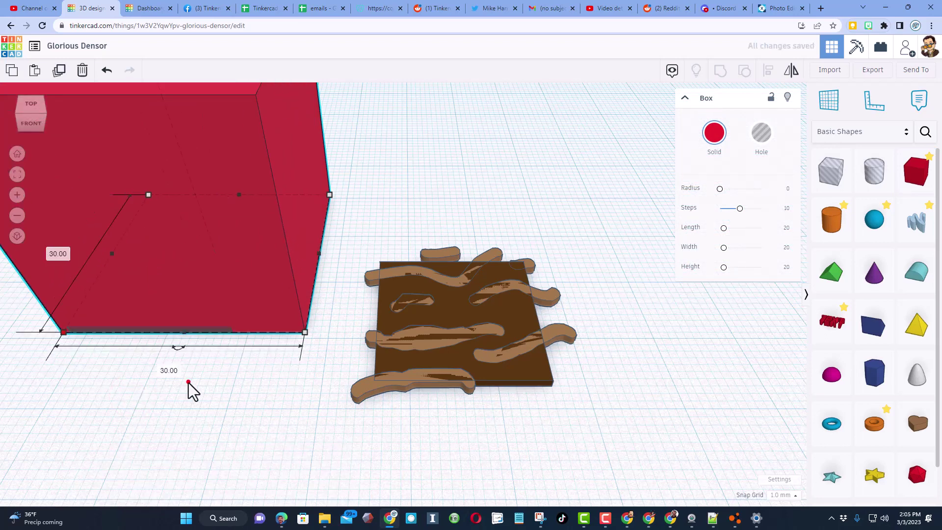
# Align the grey slab centred along the red box's front edge
pyautogui.click(189, 382)
pyautogui.moveTo(225, 391); pyautogui.dragTo(210, 316)
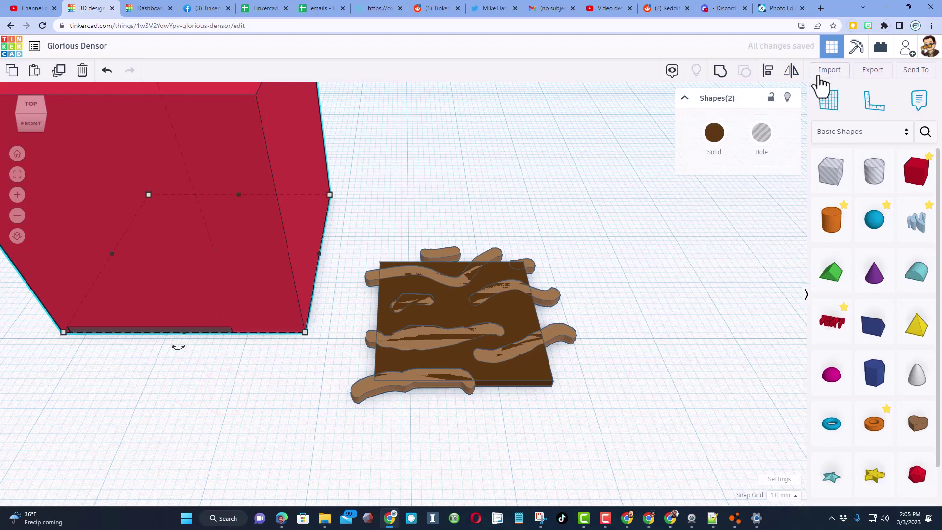
pyautogui.click(768, 73)
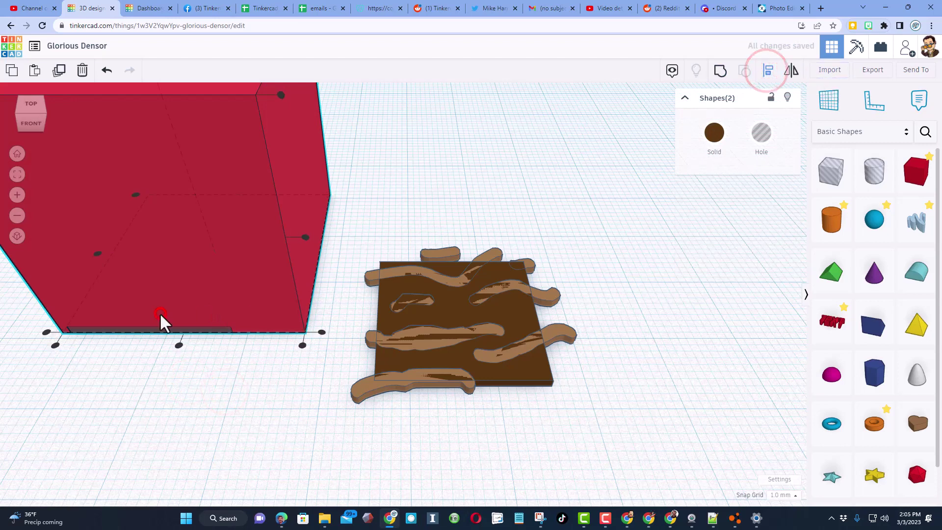
pyautogui.click(179, 346)
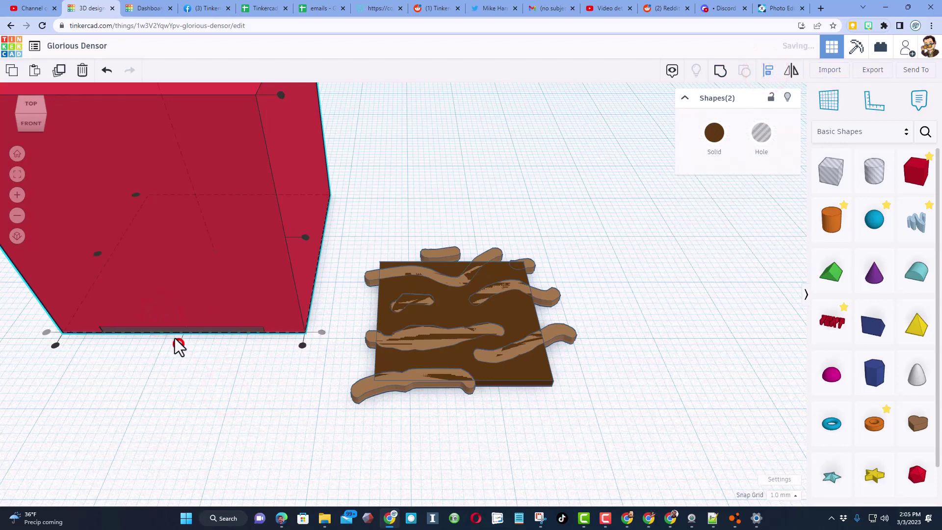
pyautogui.click(98, 254)
# Lower the red box to 6 mm tall and group it with the grey slab
pyautogui.click(168, 422)
pyautogui.click(215, 185)
pyautogui.scroll(-3, 214, 186)
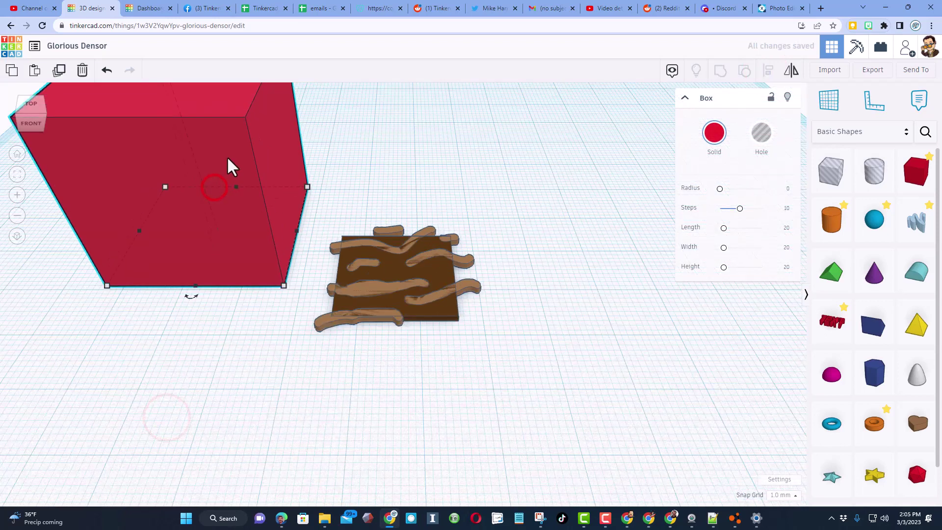
pyautogui.moveTo(180, 91); pyautogui.dragTo(209, 201)
pyautogui.click(152, 372)
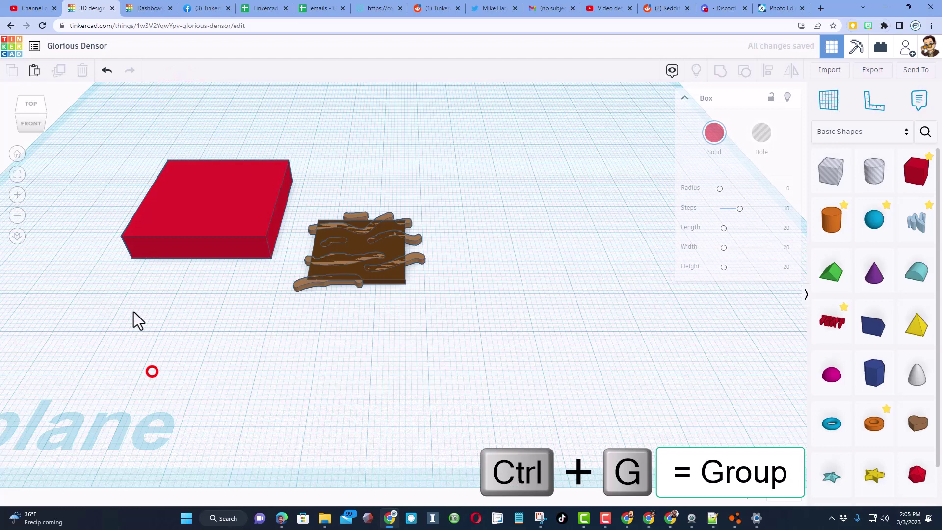
pyautogui.moveTo(107, 204); pyautogui.dragTo(182, 280)
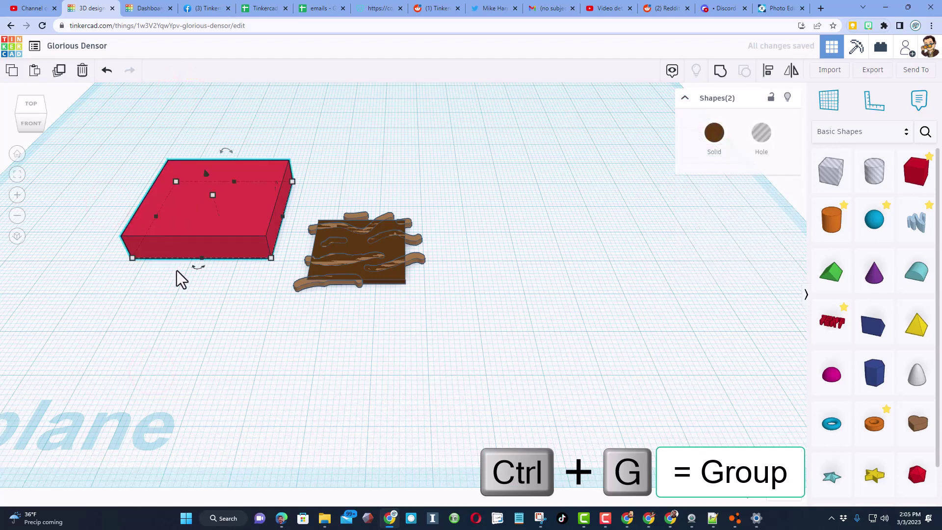
pyautogui.hotkey('ctrl', 'g')
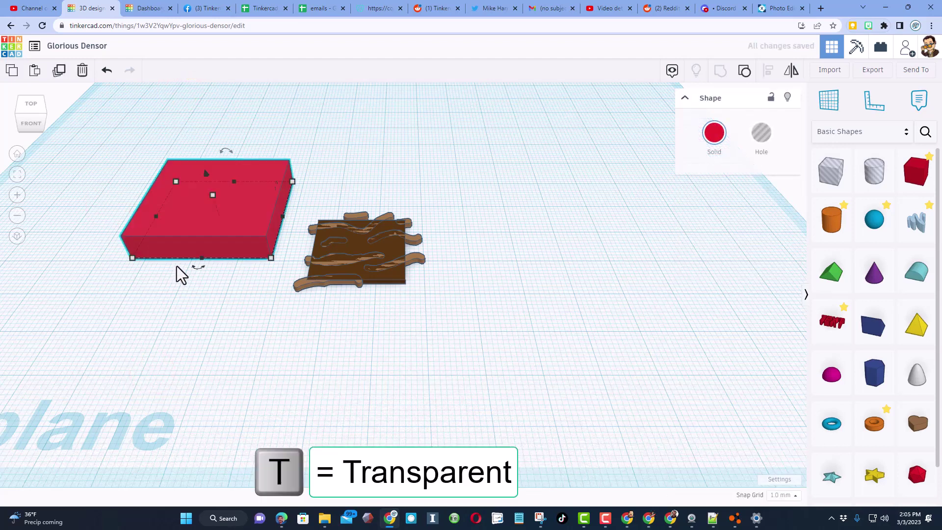
# Make the grouped box transparent and move it beside the board
pyautogui.press('t')
pyautogui.moveTo(193, 240); pyautogui.dragTo(111, 274)
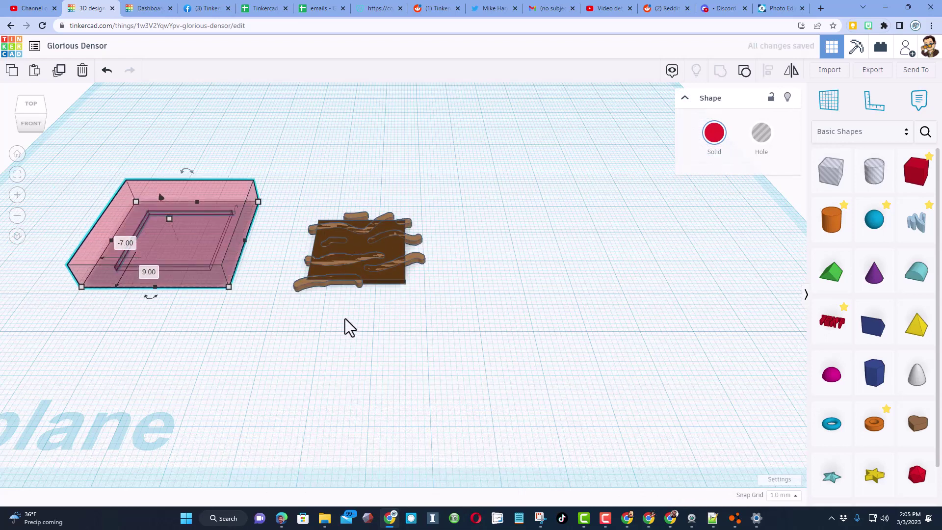
pyautogui.click(309, 432)
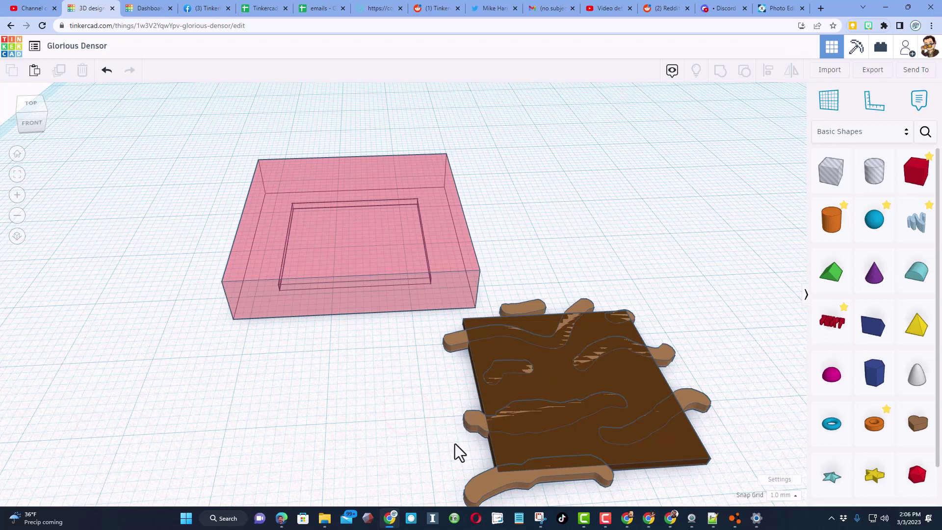
# Group the brown scribble with the board and enable Multicolor to keep the wood-grain colours
pyautogui.click(480, 426)
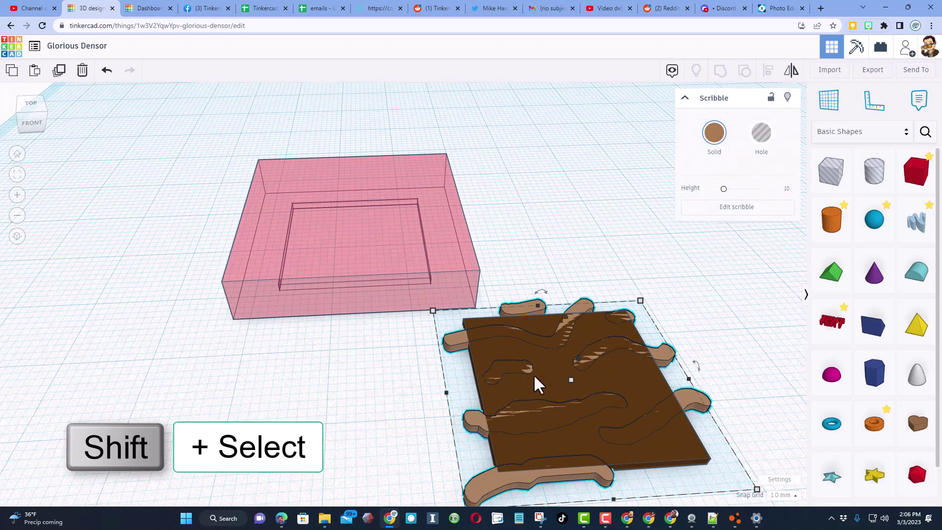
pyautogui.keyDown('shift'); pyautogui.click(551, 365); pyautogui.keyUp('shift')
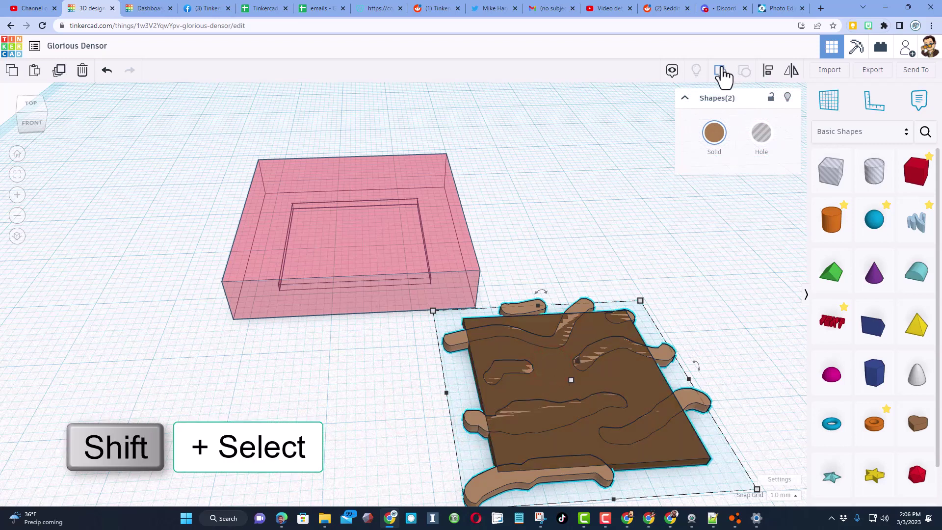
pyautogui.click(720, 70)
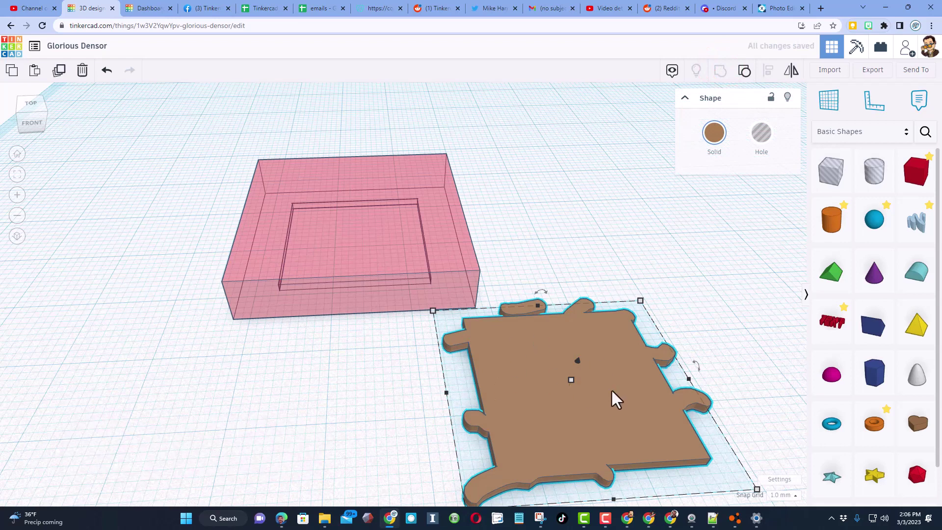
pyautogui.click(720, 142)
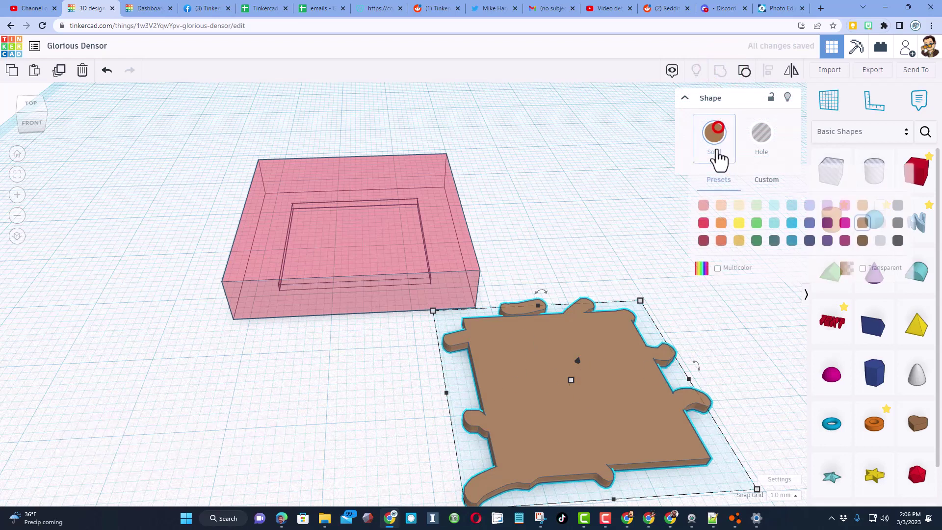
pyautogui.click(718, 268)
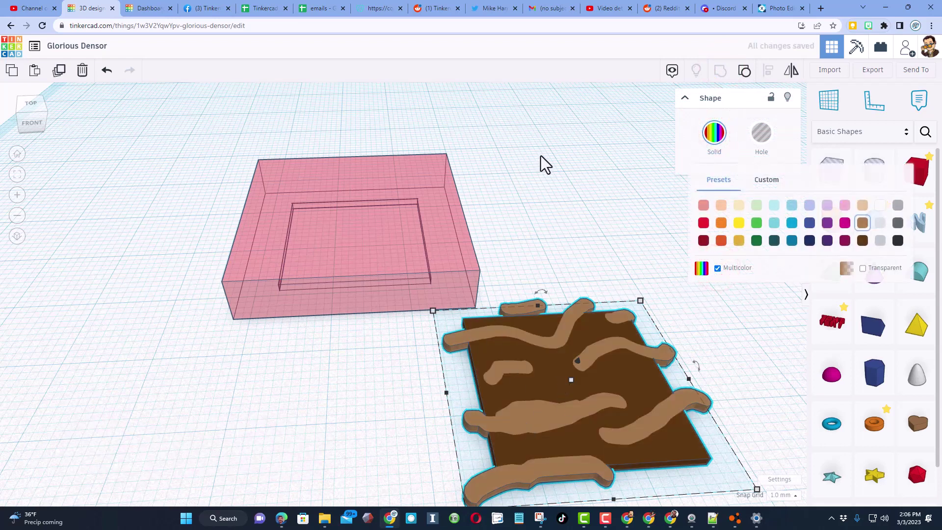
pyautogui.moveTo(183, 225); pyautogui.dragTo(574, 473)
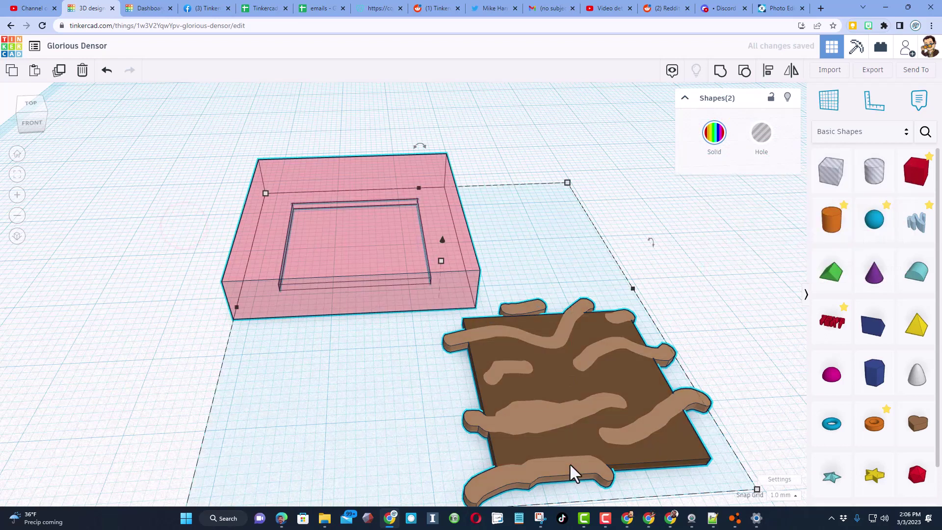
# Centre the board inside the pink box both front-to-back and side-to-side
pyautogui.press('l')
pyautogui.click(394, 281)
pyautogui.click(356, 325)
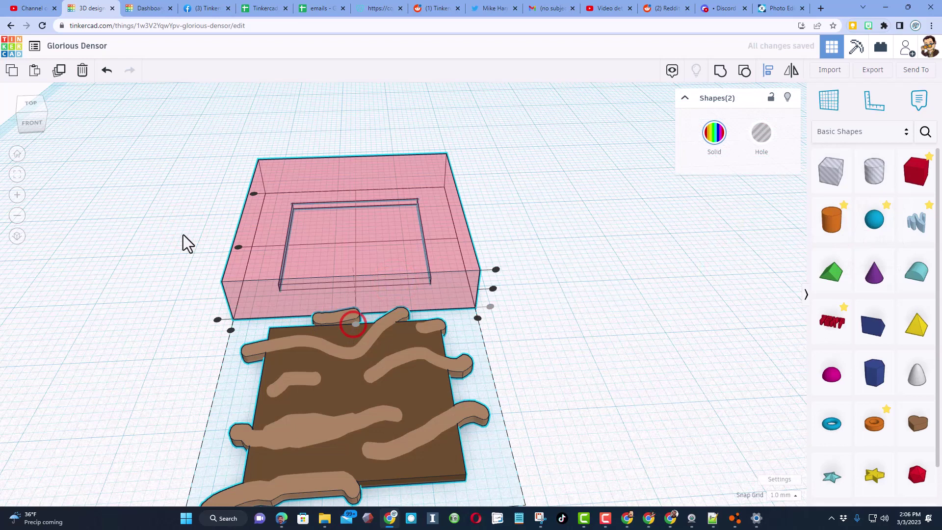
pyautogui.click(239, 247)
# Turn the pink box into a hole and group it with the board to trim the grain
pyautogui.click(204, 260)
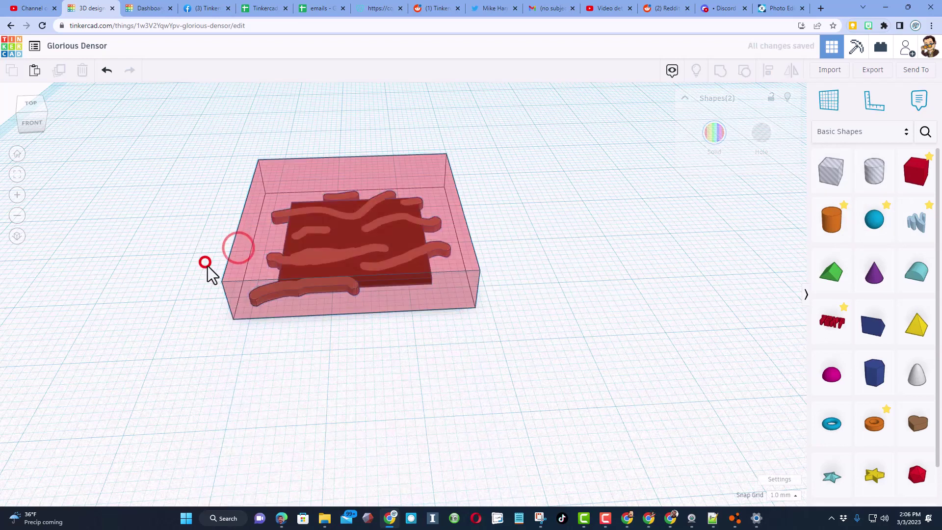
pyautogui.click(260, 250)
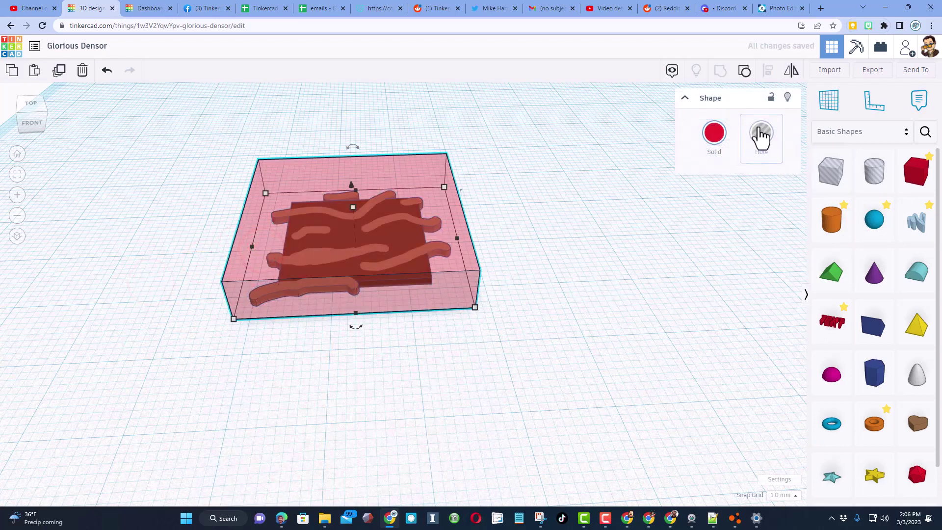
pyautogui.click(758, 130)
pyautogui.click(550, 242)
pyautogui.moveTo(534, 192); pyautogui.dragTo(278, 321)
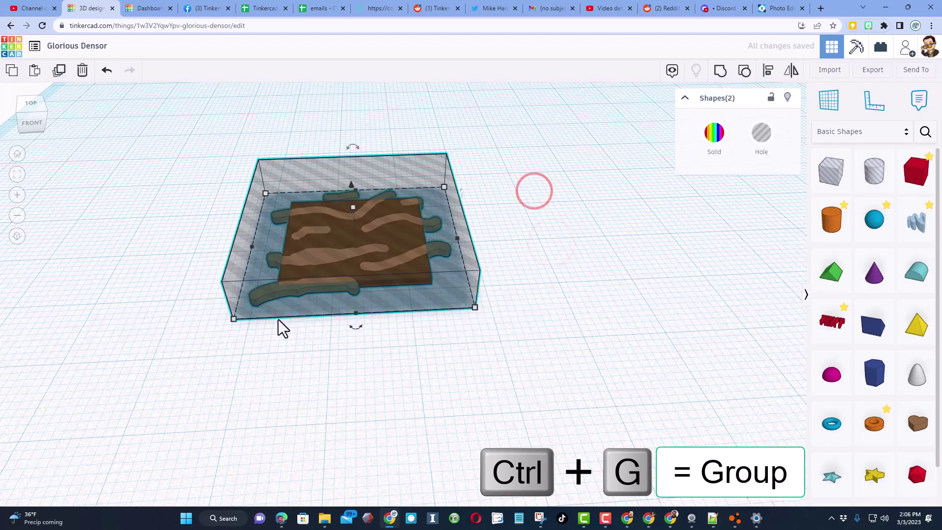
pyautogui.hotkey('ctrl', 'g')
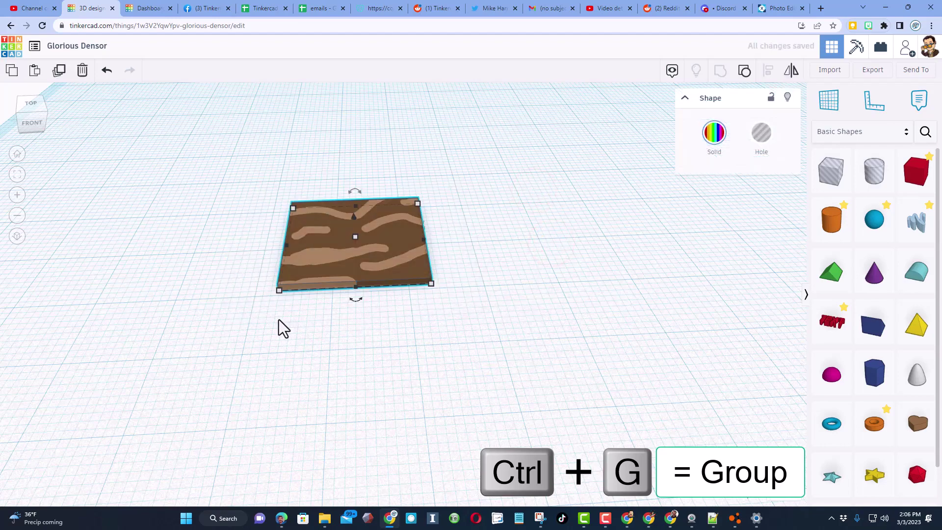
pyautogui.moveTo(278, 321); pyautogui.dragTo(379, 274, button='right')
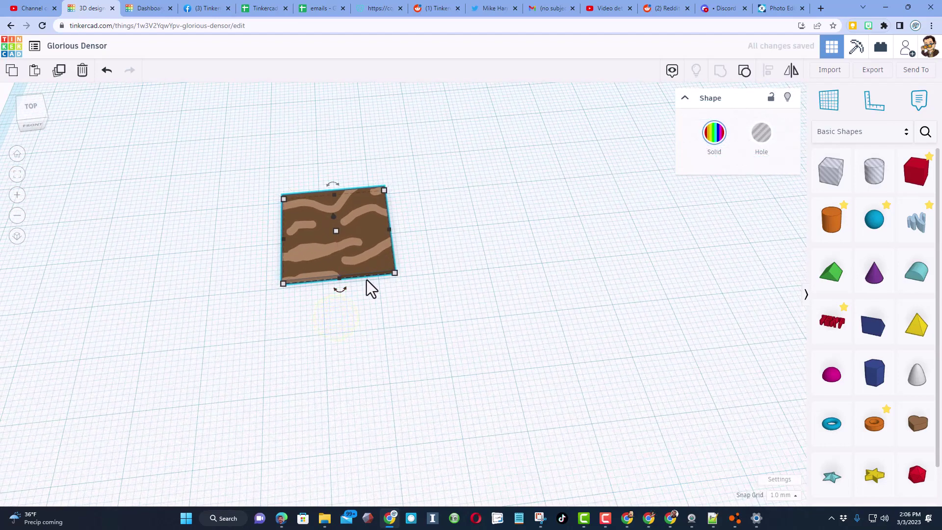
pyautogui.click(364, 252)
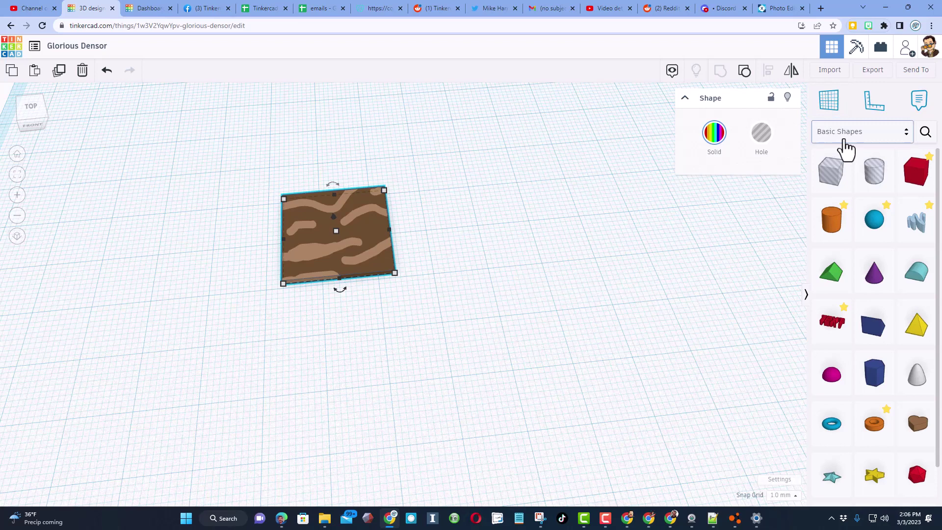
# Save the tile as a custom shape named 'dark chess piece' under Your Creations
pyautogui.click(840, 133)
pyautogui.click(849, 122)
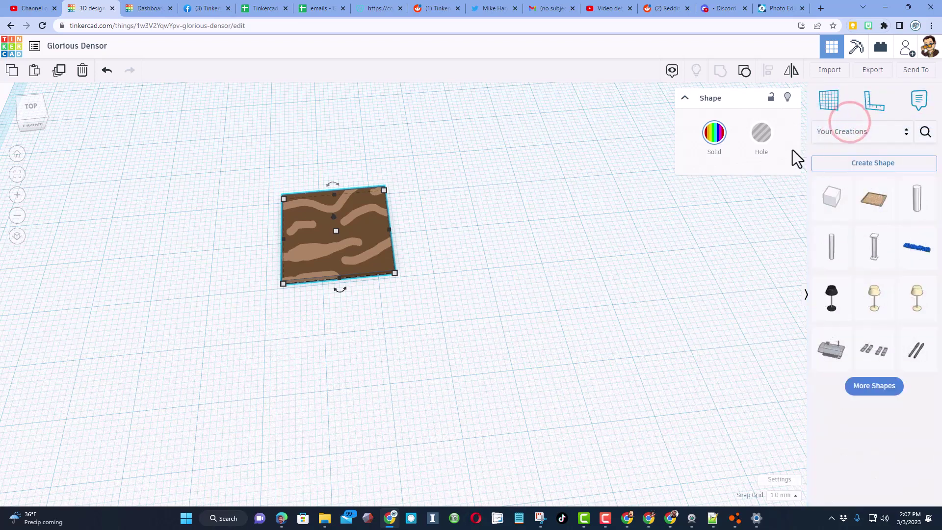
pyautogui.click(846, 167)
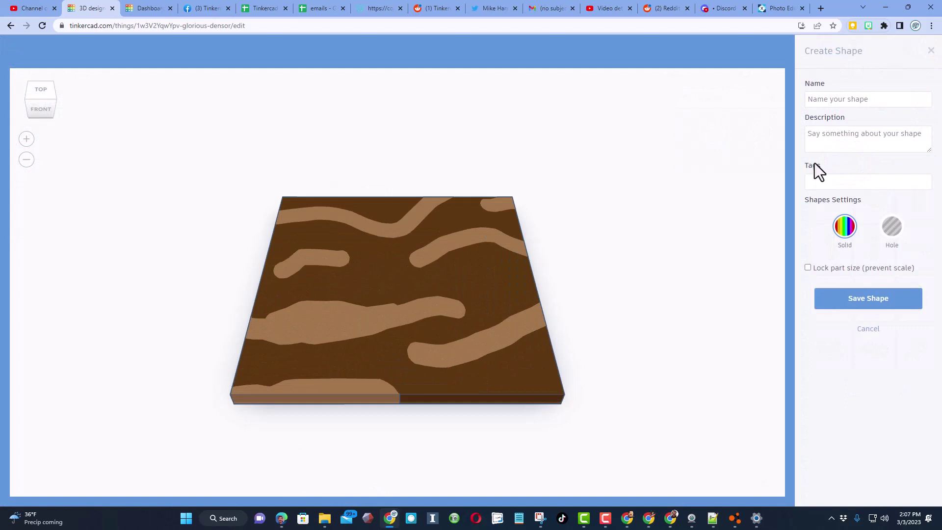
pyautogui.click(839, 101)
pyautogui.write('dark c')
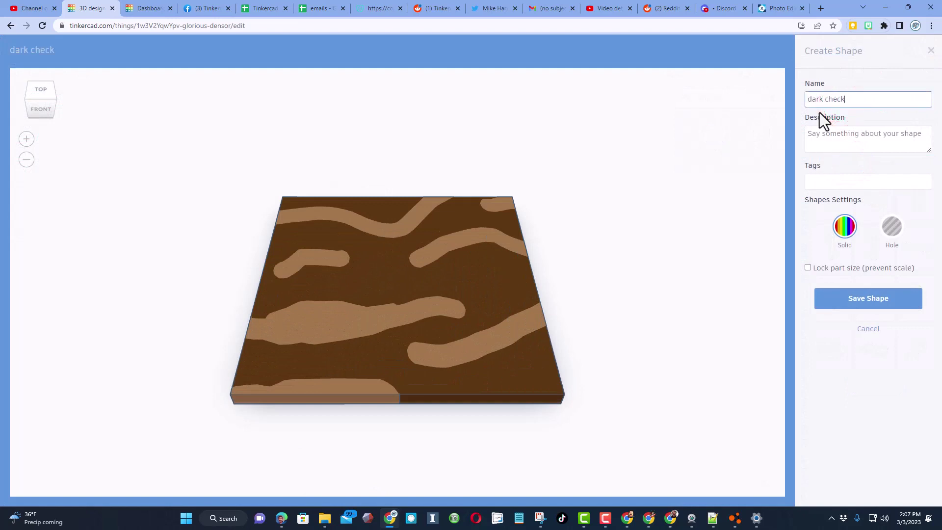
pyautogui.write('hess piece')
pyautogui.click(840, 300)
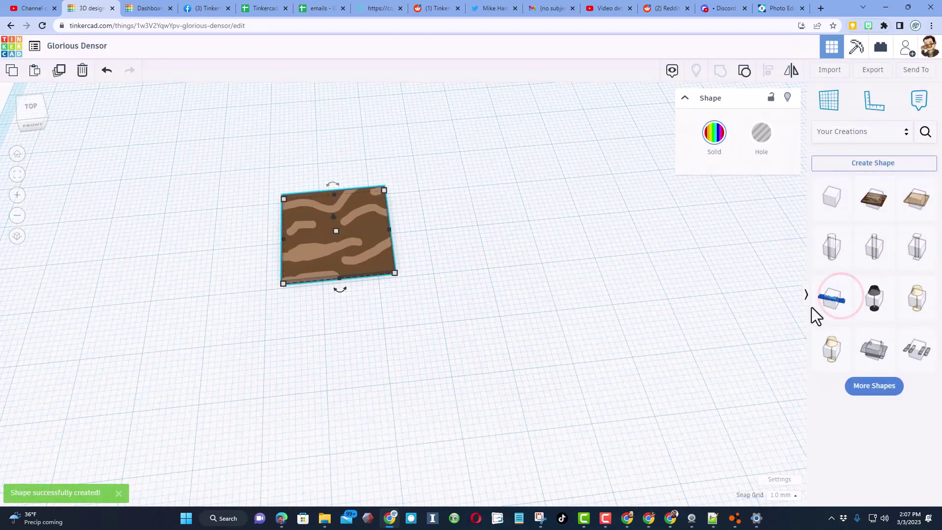
pyautogui.click(448, 330)
pyautogui.click(370, 222)
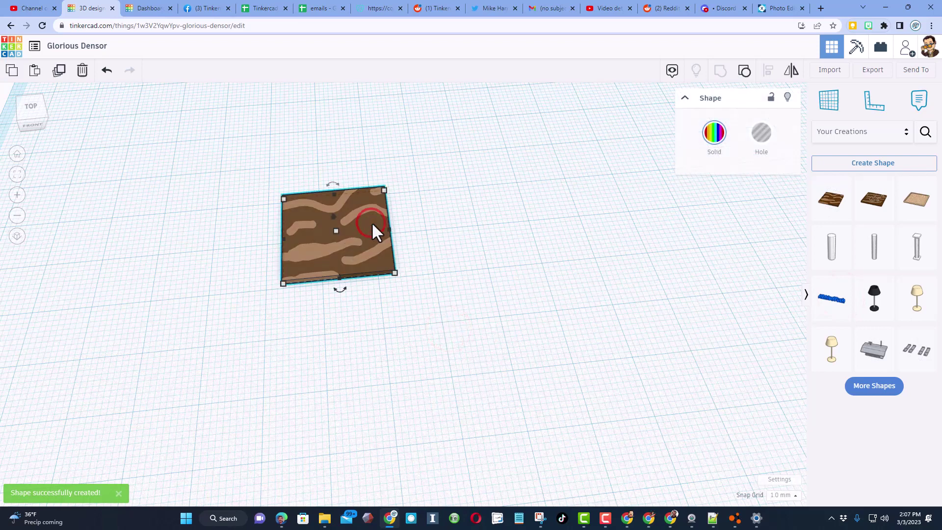
pyautogui.scroll(1, 376, 221)
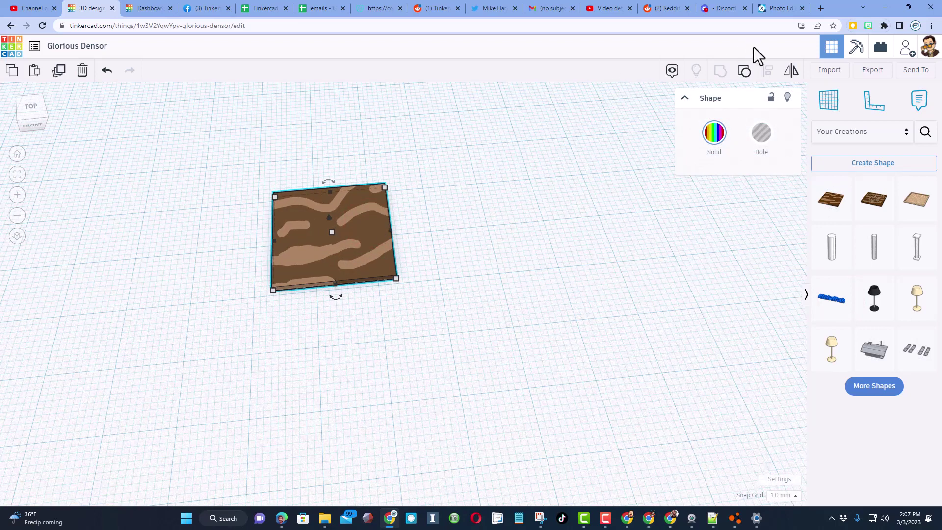
# Ungroup the tile and hide the transparent hole box
pyautogui.click(744, 71)
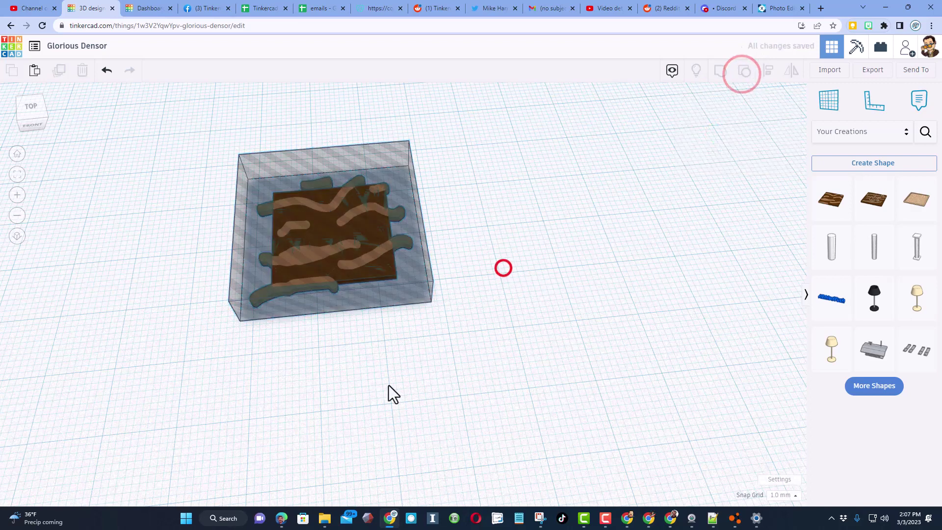
pyautogui.click(416, 294)
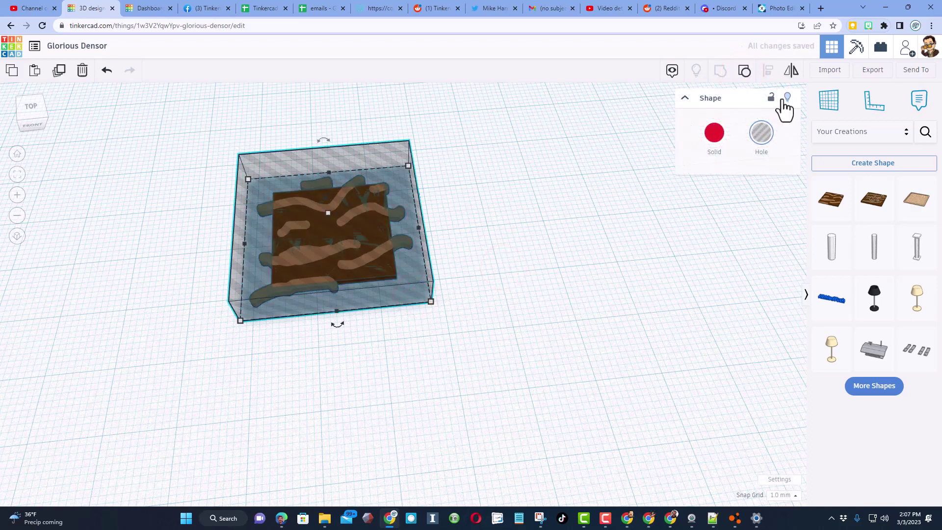
pyautogui.click(784, 99)
pyautogui.click(446, 275)
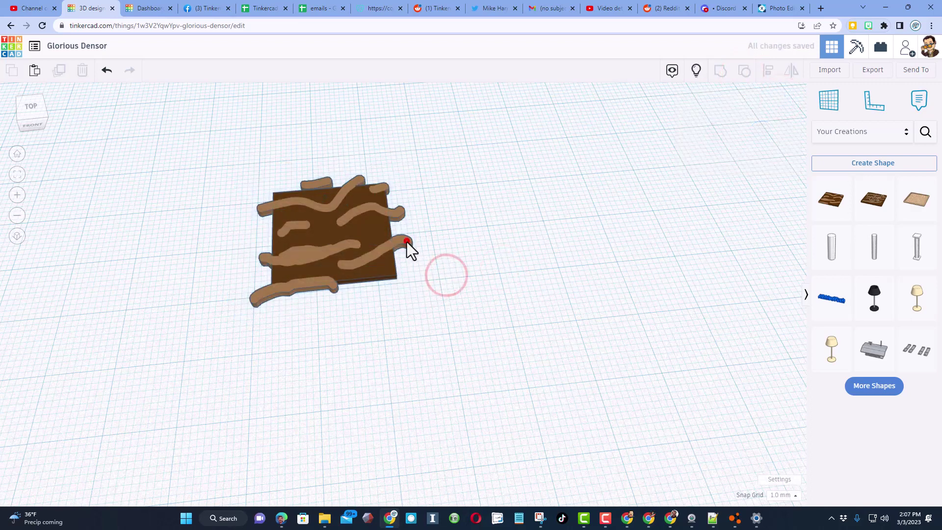
pyautogui.click(408, 242)
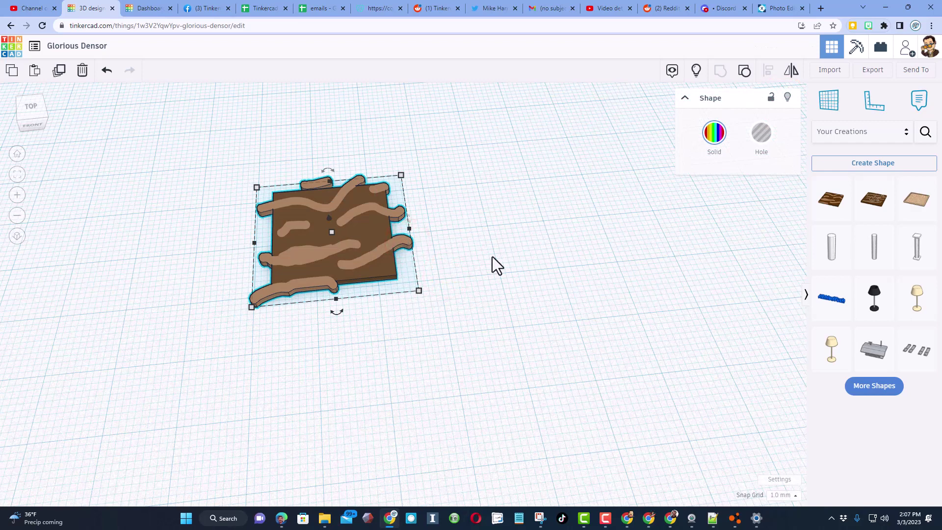
# Ungroup the board and recolour the grain scribble dark brown (4a2807)
pyautogui.click(744, 73)
pyautogui.click(441, 263)
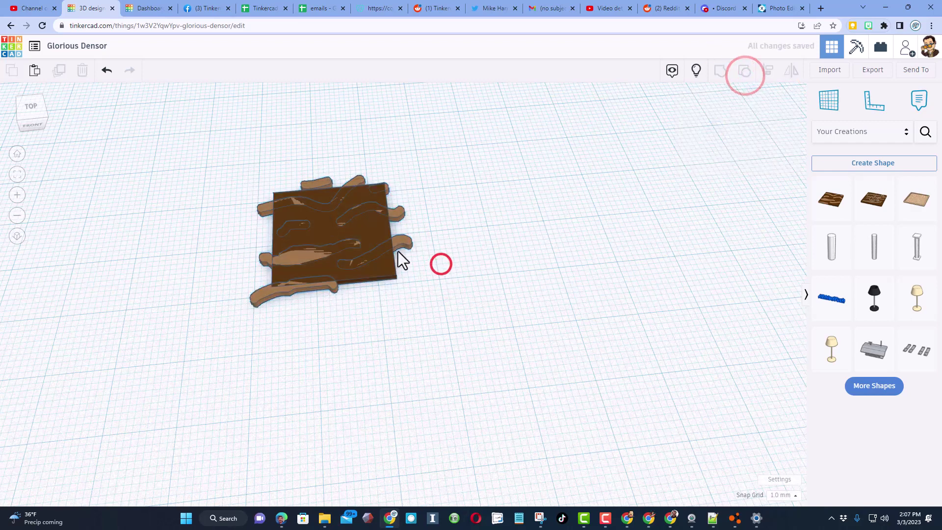
pyautogui.click(396, 240)
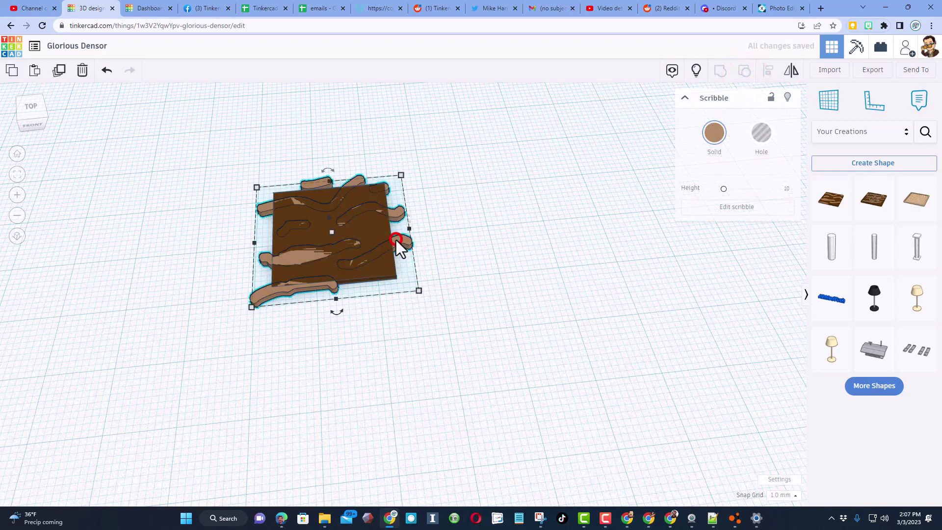
pyautogui.click(715, 136)
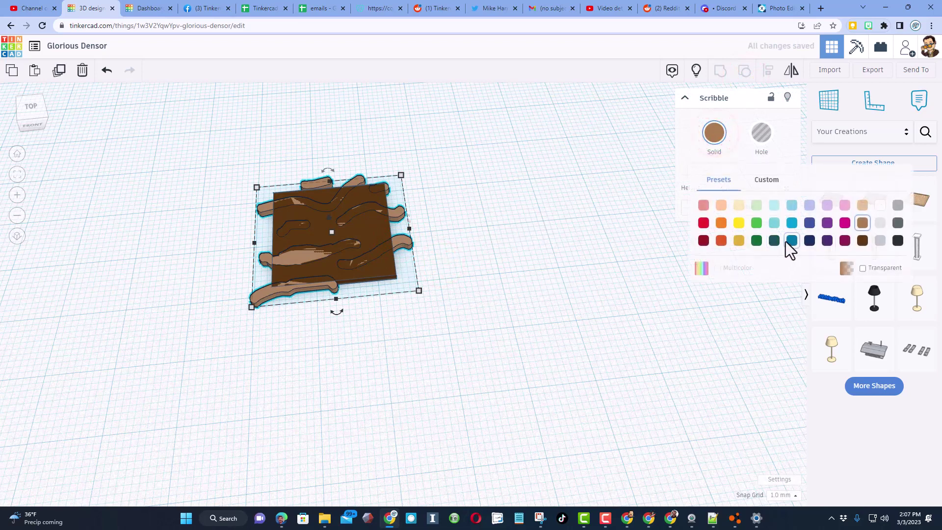
pyautogui.click(863, 240)
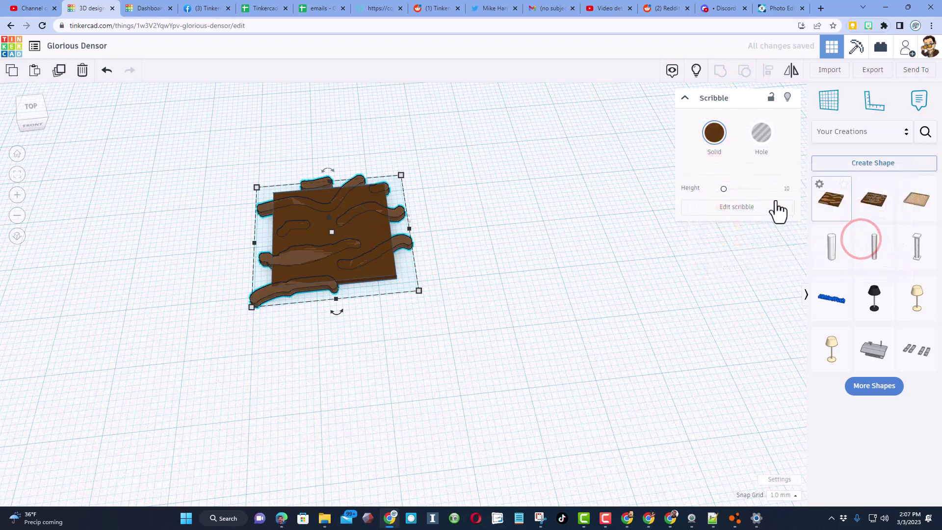
pyautogui.click(715, 133)
pyautogui.click(783, 181)
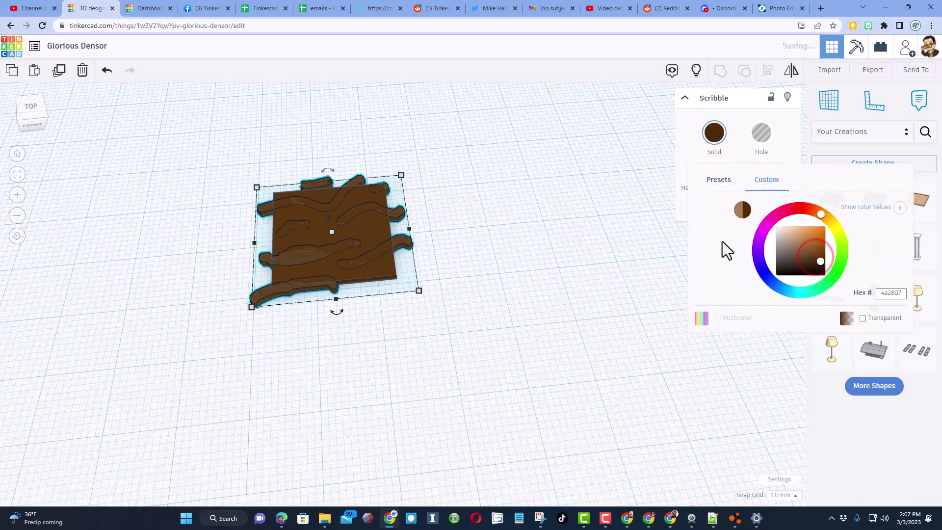
# Recolour the base box a lighter tan brown (bd8f62)
pyautogui.click(463, 245)
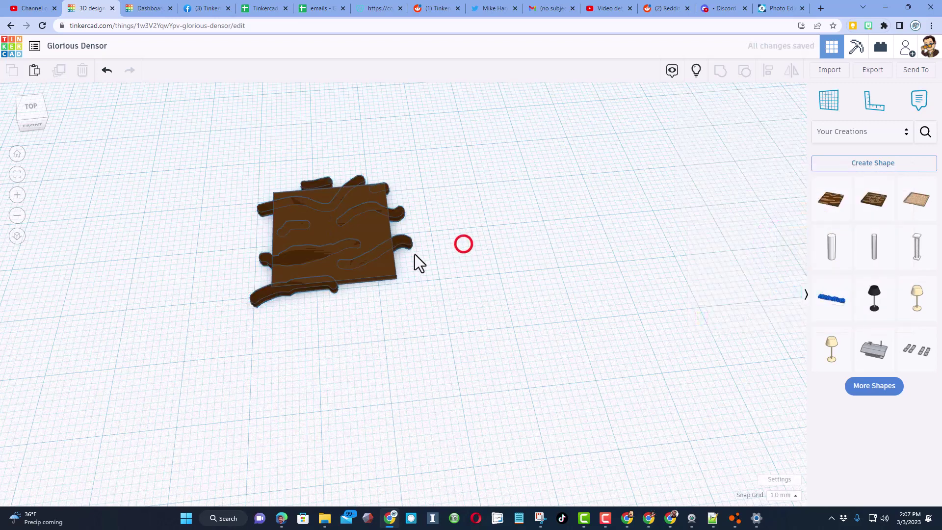
pyautogui.click(371, 229)
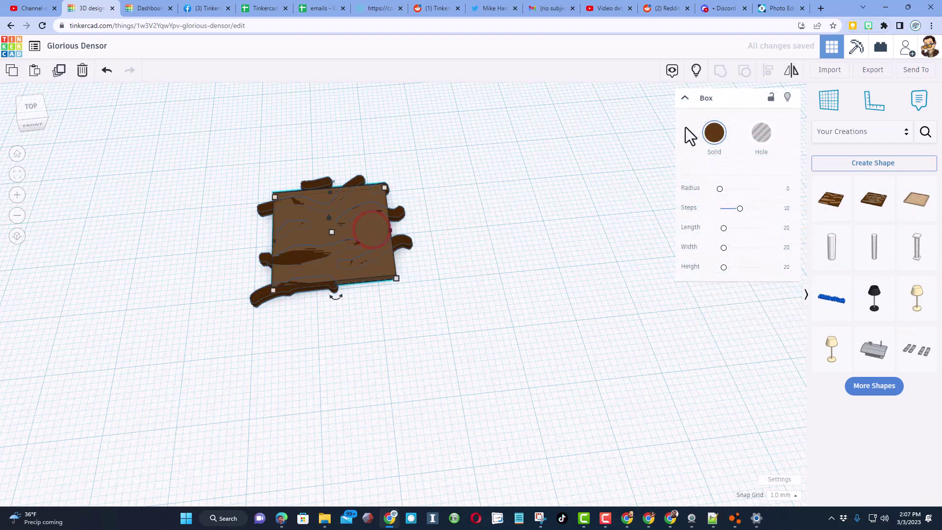
pyautogui.click(710, 139)
pyautogui.click(804, 244)
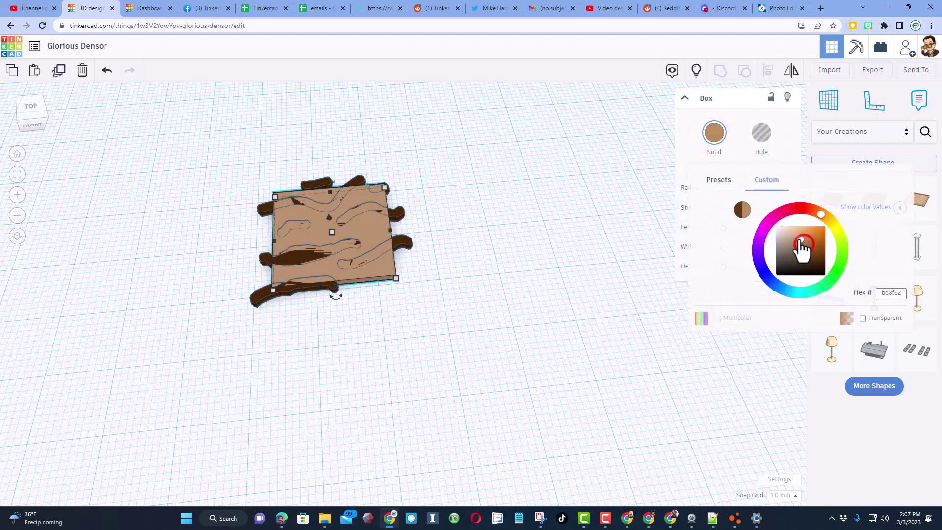
pyautogui.click(568, 244)
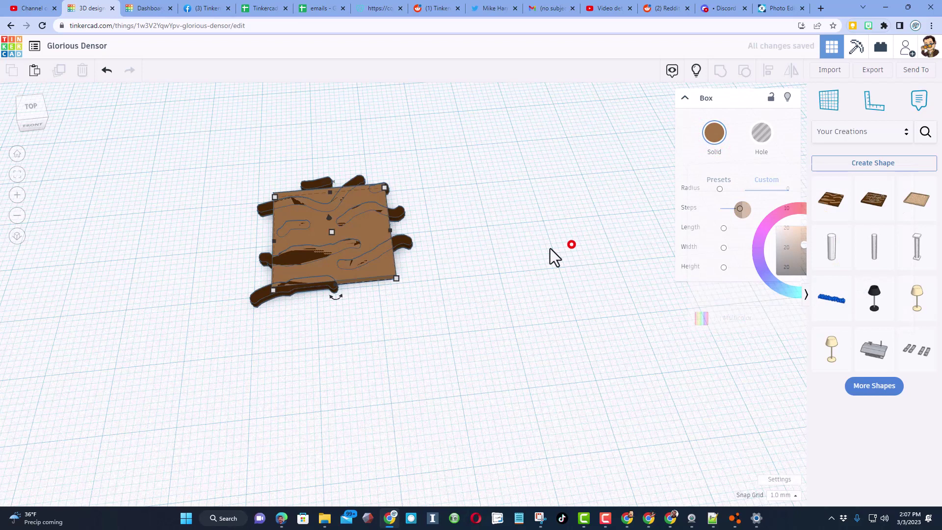
pyautogui.scroll(8, 393, 294)
# Resize the grain scribble to 26.18 mm wide and 22.43 mm deep
pyautogui.click(105, 315)
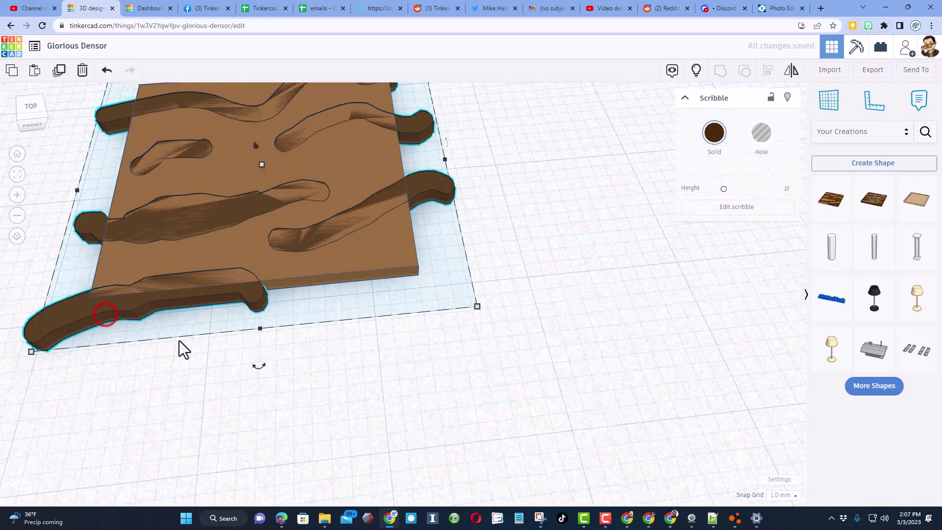
pyautogui.moveTo(263, 366)
pyautogui.mouseDown()
pyautogui.moveTo(274, 434)
pyautogui.moveTo(219, 461)
pyautogui.mouseUp()
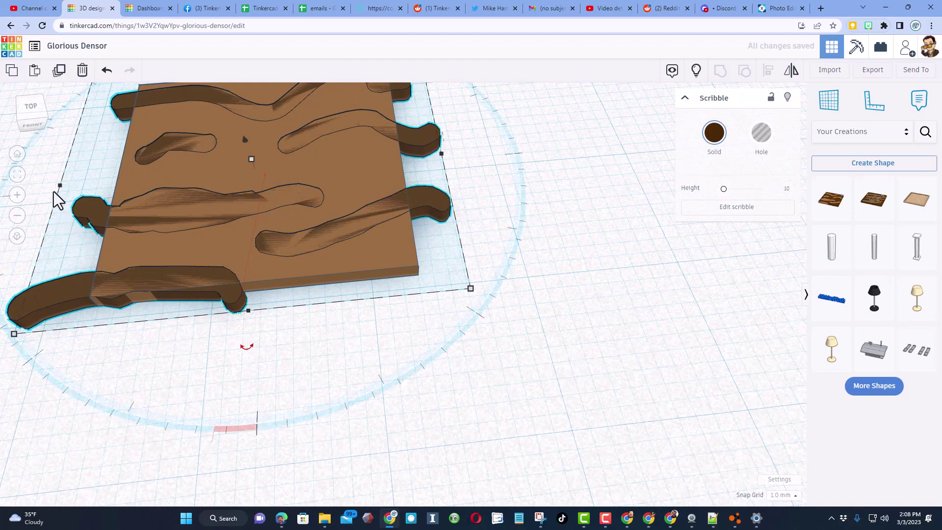
pyautogui.moveTo(56, 189); pyautogui.dragTo(105, 193)
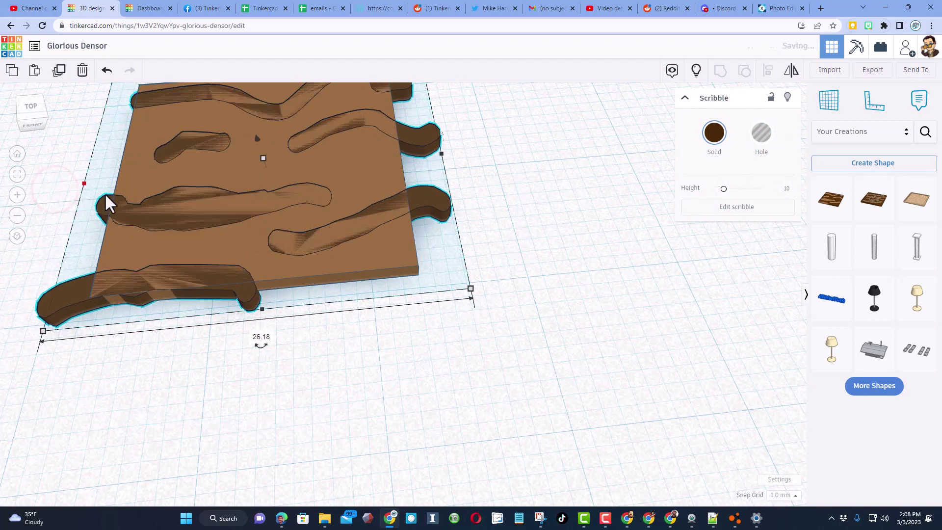
pyautogui.scroll(-5, 293, 195)
pyautogui.press('f')
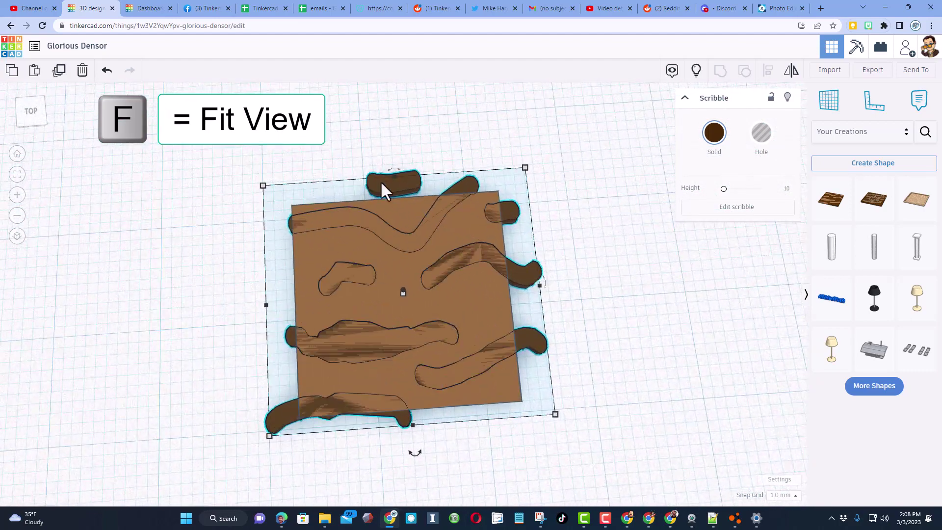
pyautogui.moveTo(397, 174); pyautogui.dragTo(402, 193)
pyautogui.moveTo(401, 192)
pyautogui.mouseDown(button='right')
pyautogui.moveTo(381, 187)
pyautogui.moveTo(436, 160)
pyautogui.moveTo(464, 196)
pyautogui.moveTo(524, 233)
pyautogui.moveTo(506, 225)
pyautogui.mouseUp(button='right')
pyautogui.click(485, 174)
# Group the grain scribble with the tan plate and enable Multicolor
pyautogui.keyDown('shift'); pyautogui.click(486, 222); pyautogui.keyUp('shift')
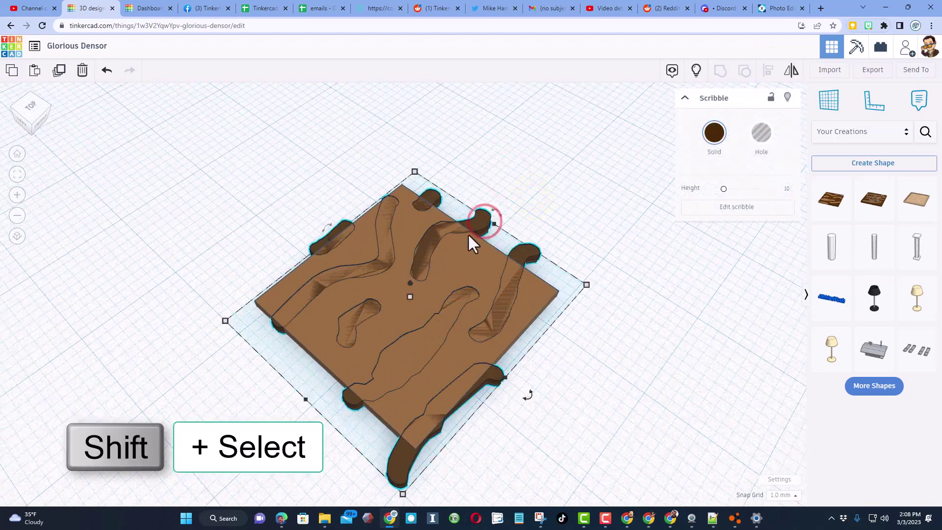
pyautogui.keyDown('shift'); pyautogui.click(468, 259); pyautogui.keyUp('shift')
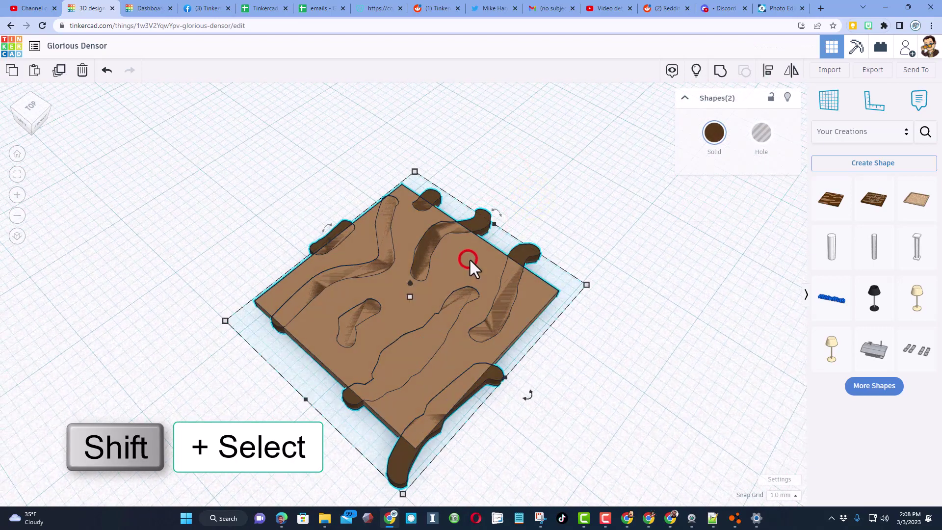
pyautogui.hotkey('ctrl', 'g')
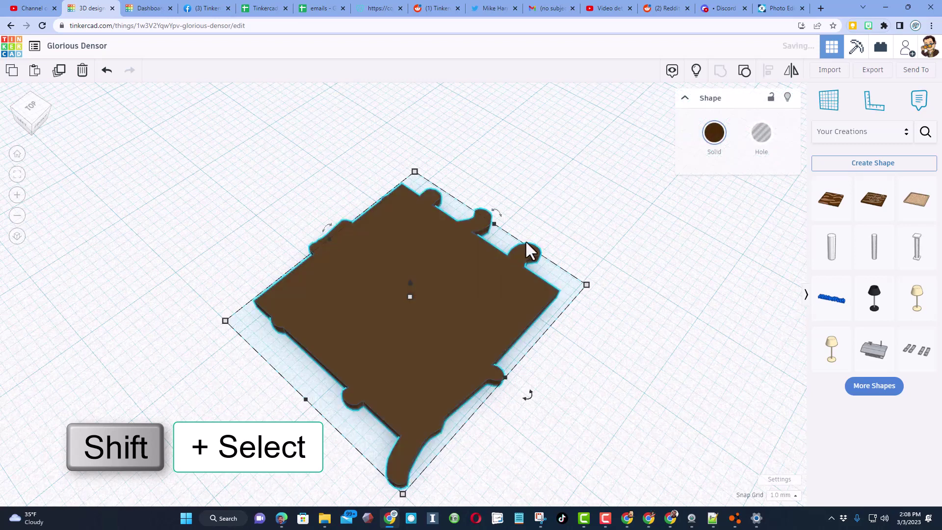
pyautogui.click(714, 134)
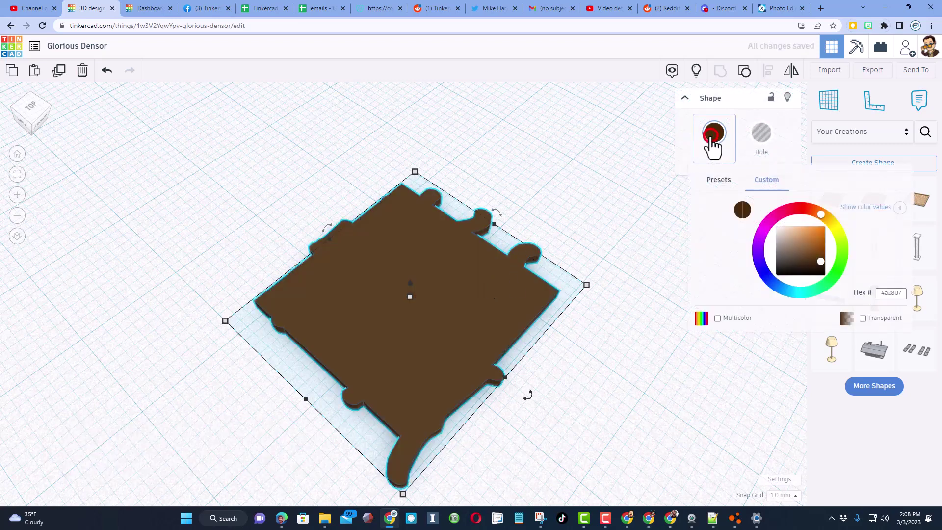
pyautogui.click(718, 318)
# Show the hidden hole box and group it with the plate to trim the edges
pyautogui.click(626, 343)
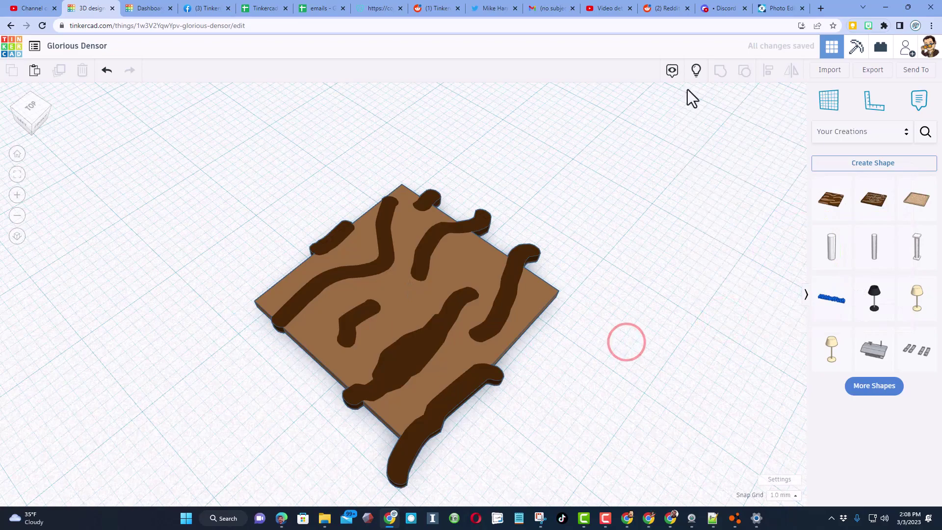
pyautogui.click(697, 70)
pyautogui.moveTo(700, 309); pyautogui.dragTo(369, 325, button='right')
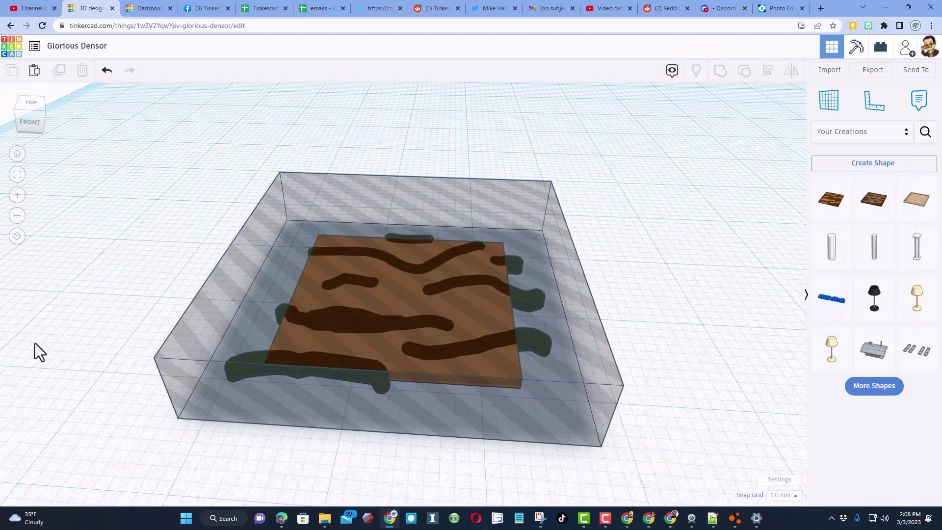
pyautogui.moveTo(189, 262); pyautogui.dragTo(372, 447)
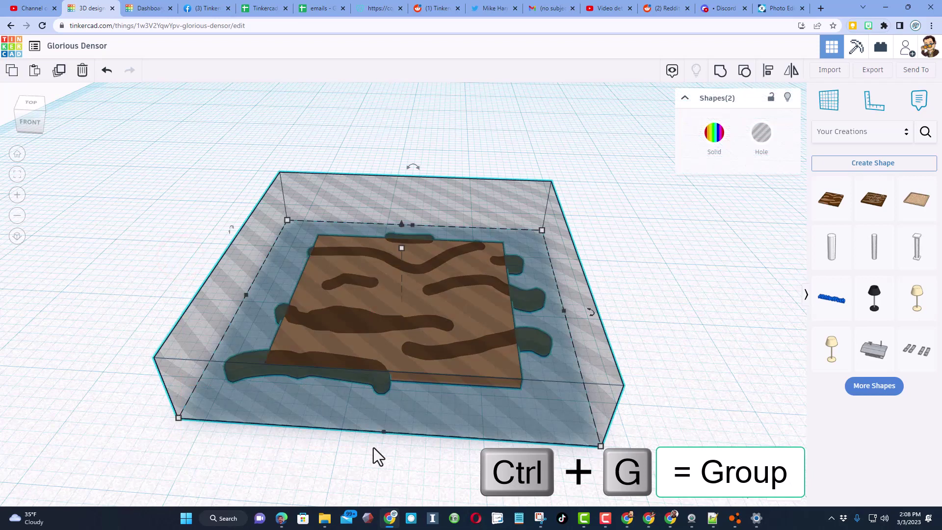
pyautogui.hotkey('ctrl', 'g')
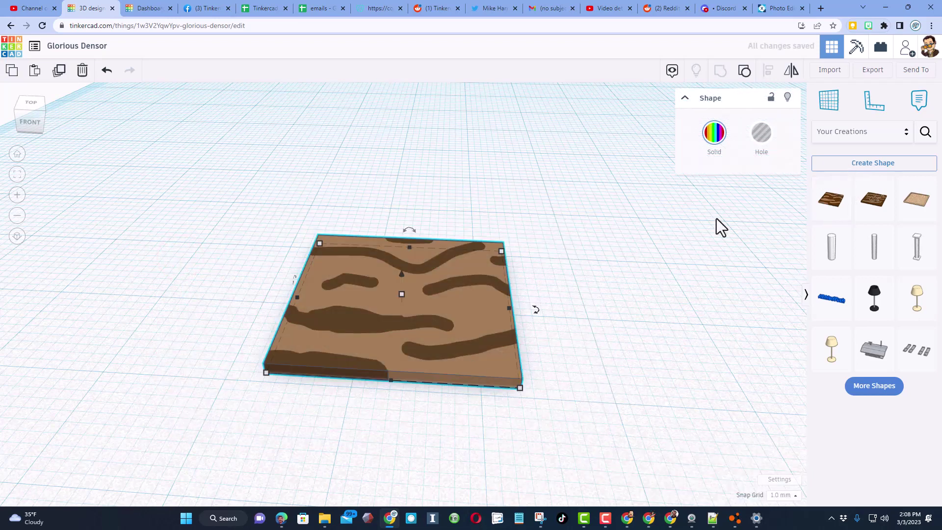
# Save the light wood-grain tile as a custom shape named 'chess'
pyautogui.click(864, 162)
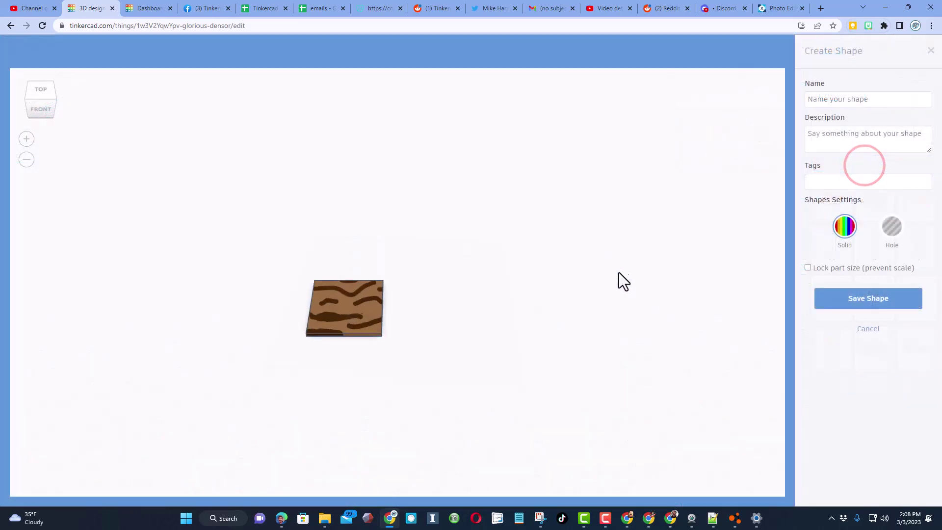
pyautogui.click(837, 101)
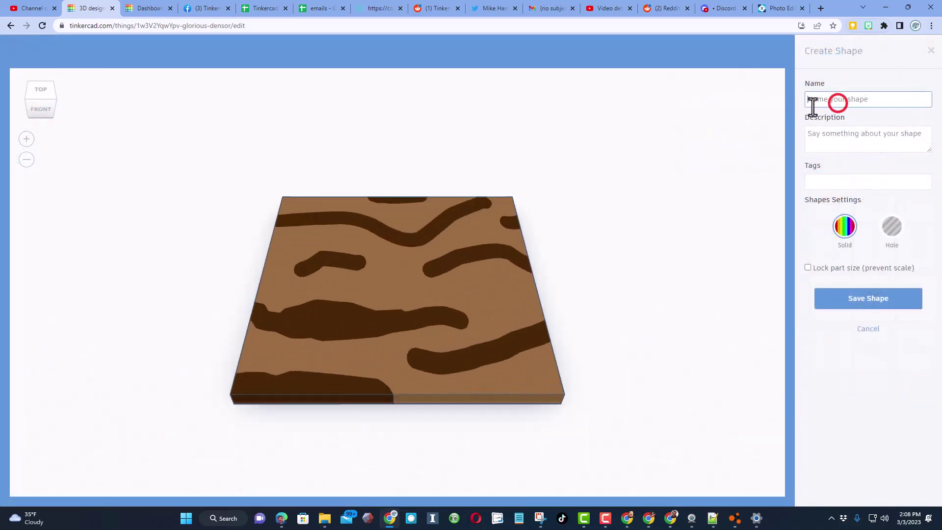
pyautogui.write('chess lt')
pyautogui.click(841, 300)
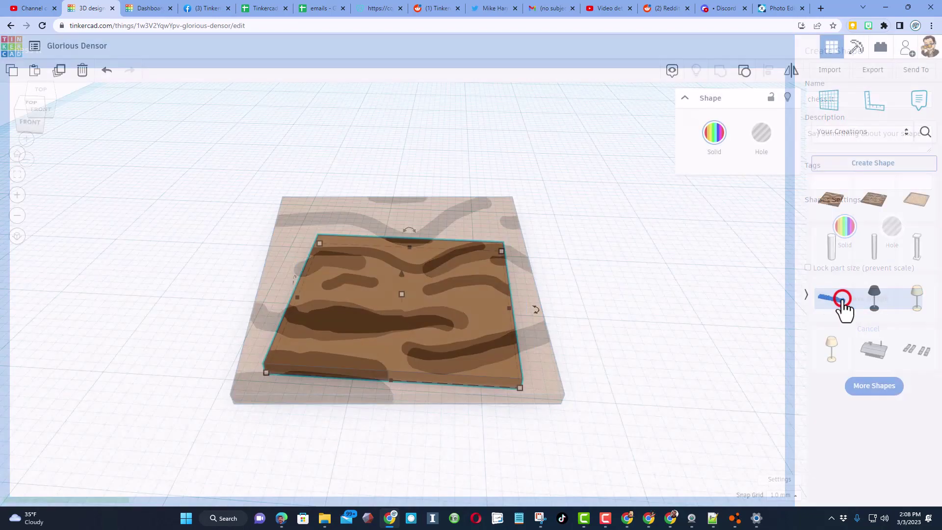
# Move the light tile toward the front-left of the workplane
pyautogui.moveTo(312, 361); pyautogui.dragTo(326, 427, button='right')
pyautogui.moveTo(350, 364); pyautogui.dragTo(173, 471)
pyautogui.moveTo(179, 451); pyautogui.dragTo(182, 421, button='right')
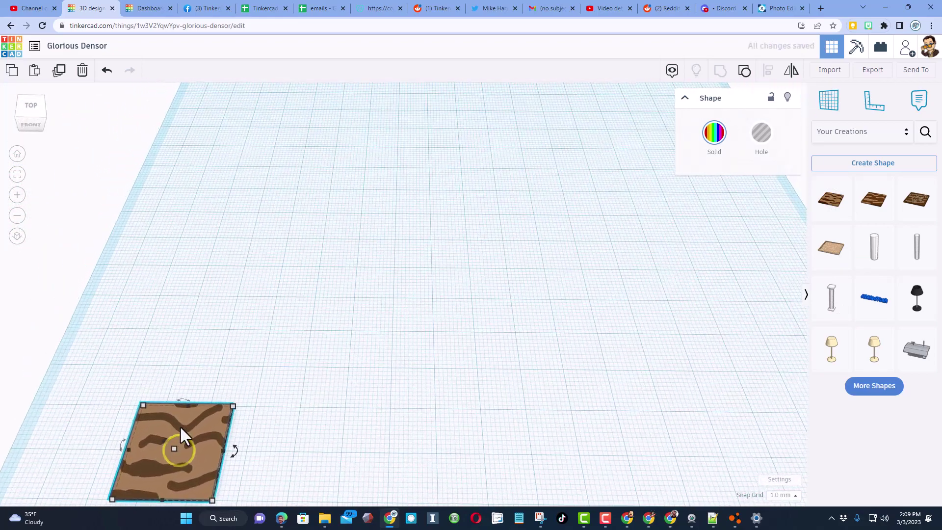
pyautogui.press('f')
pyautogui.moveTo(369, 375); pyautogui.dragTo(281, 384)
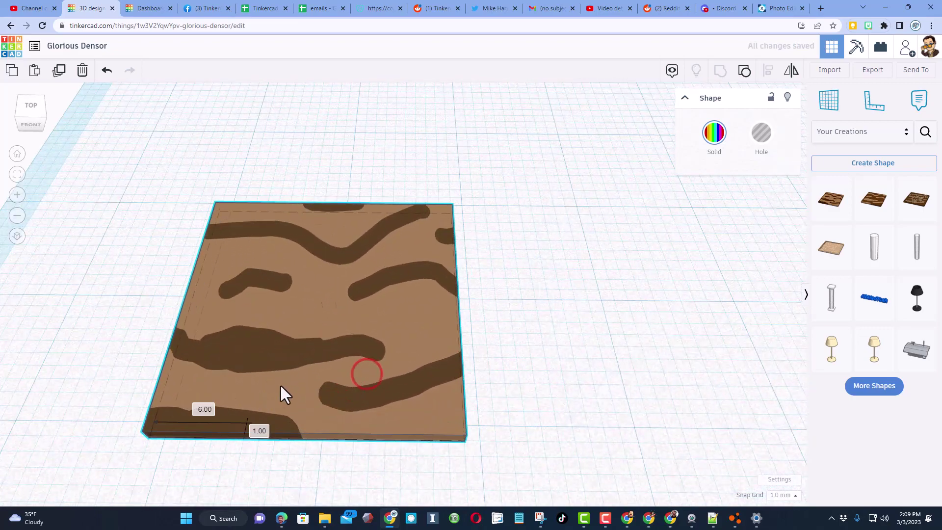
# Duplicate the tile and shift the copy two steps right, leaving a gap
pyautogui.hotkey('ctrl', 'd')
pyautogui.scroll(-5, 414, 387)
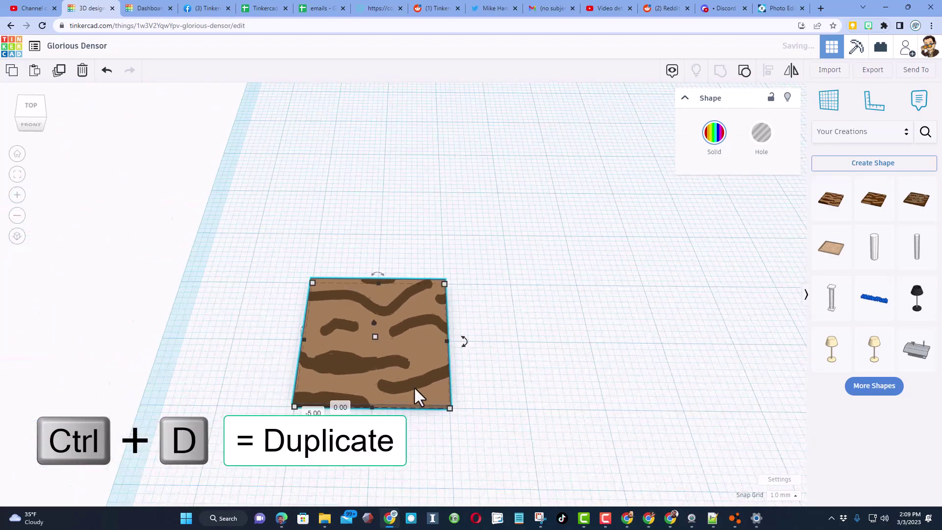
pyautogui.moveTo(417, 386); pyautogui.dragTo(414, 396, button='right')
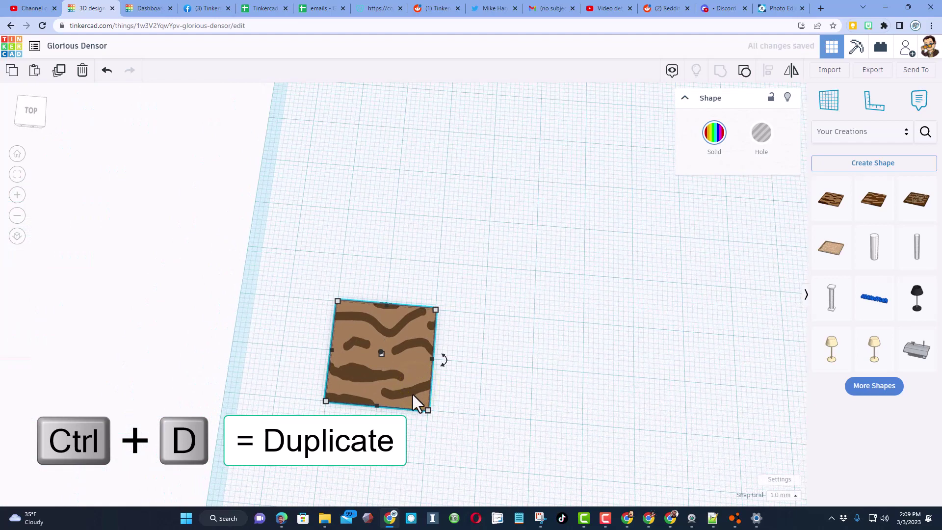
pyautogui.hotkey('shift', 'Right')
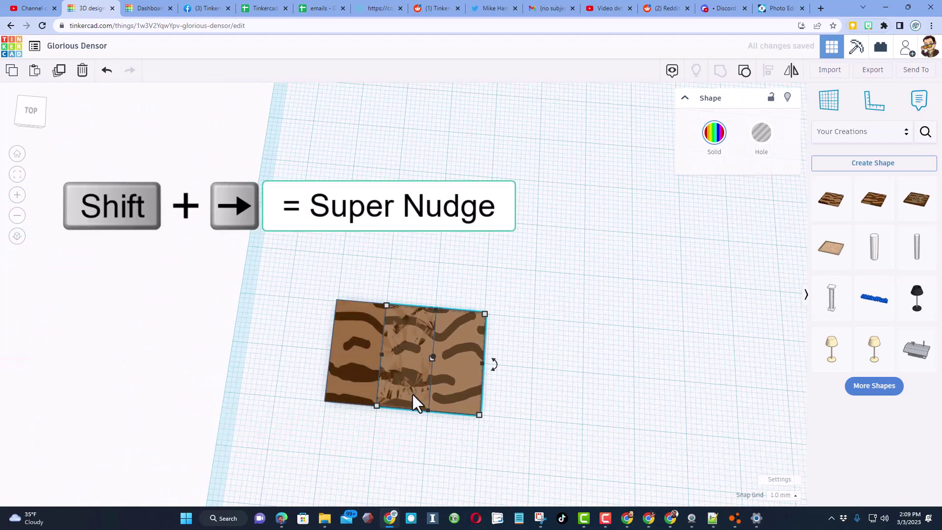
pyautogui.hotkey('shift', 'Right')
pyautogui.hotkey('shift', 'Right')
pyautogui.hotkey('shift', 'Right')
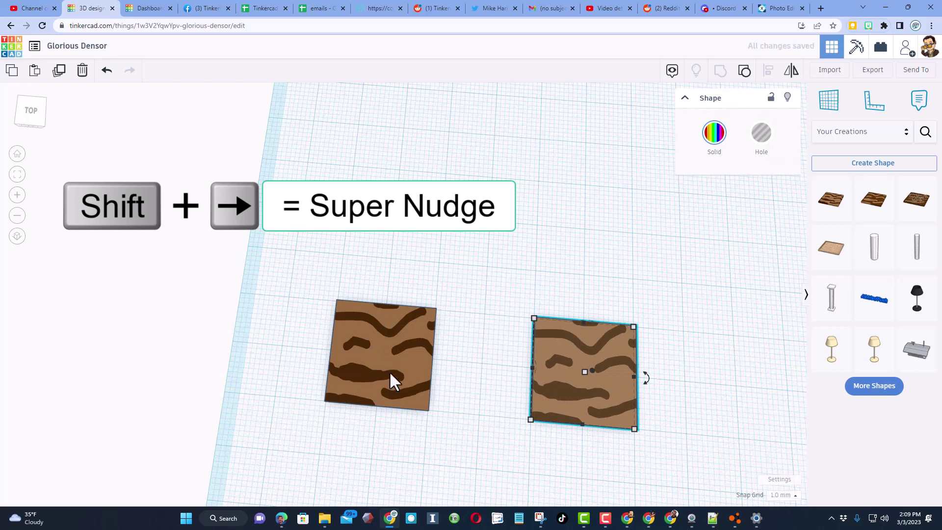
# Place the dark chess tile from Your Creations between the two light tiles, grain crosswise
pyautogui.click(530, 304)
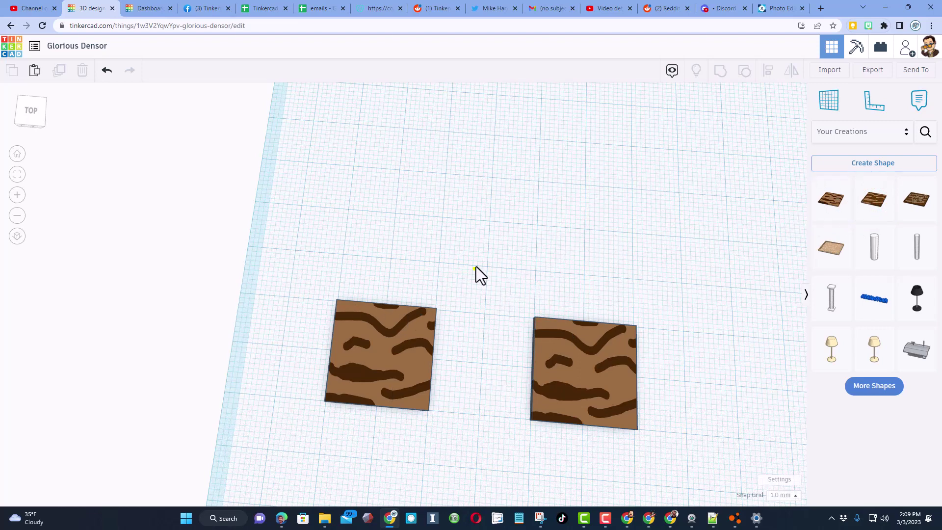
pyautogui.moveTo(475, 267); pyautogui.dragTo(589, 290, button='right')
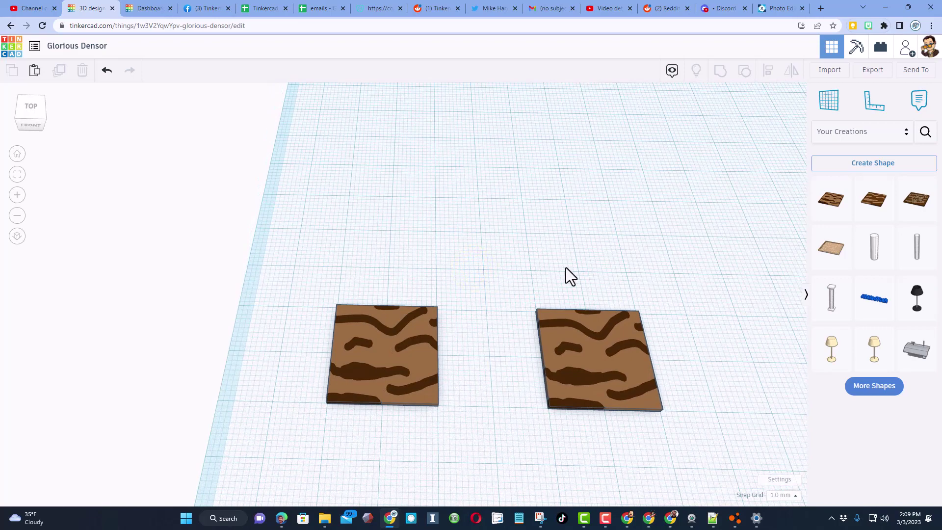
pyautogui.moveTo(874, 202); pyautogui.dragTo(470, 456)
pyautogui.scroll(4, 510, 300)
pyautogui.scroll(-3, 509, 292)
pyautogui.scroll(2, 469, 460)
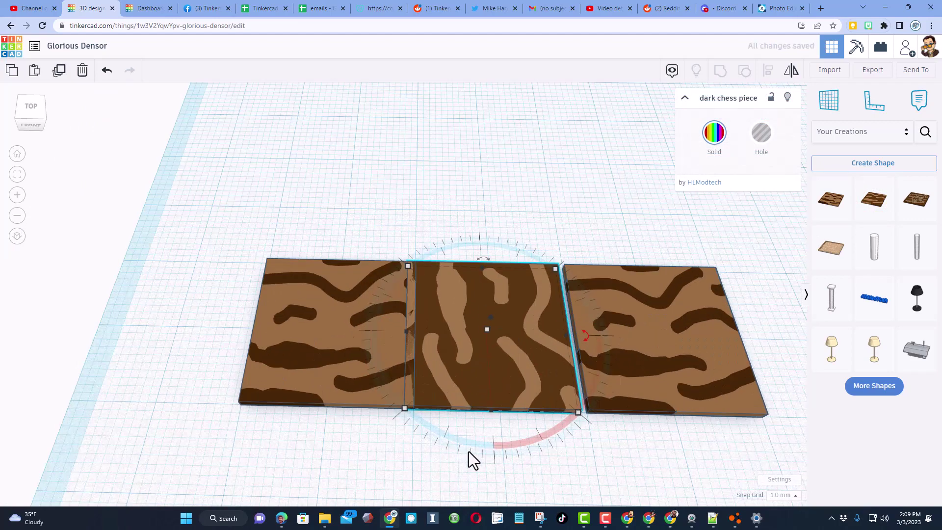
pyautogui.press('Right')
pyautogui.press('Right')
pyautogui.press('Right')
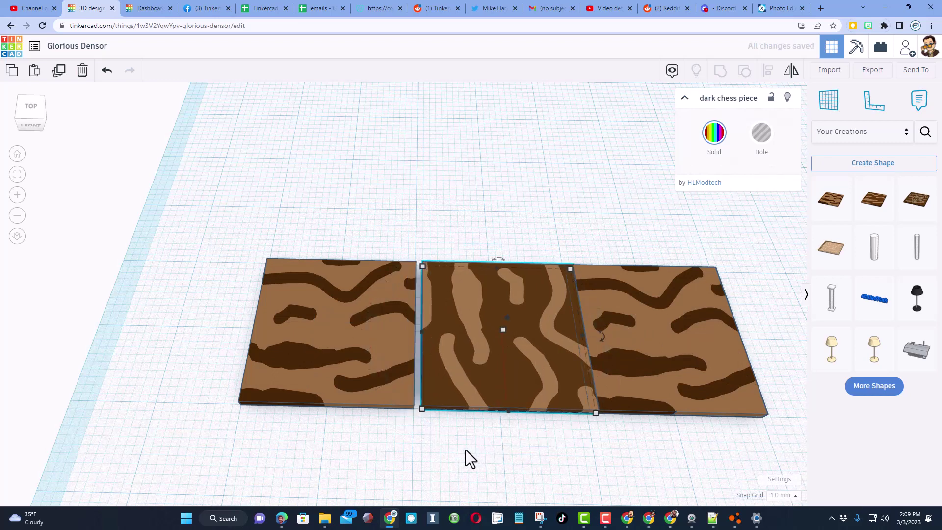
# Duplicate the dark tile and move the copy past the third tile, making four tiles
pyautogui.click(433, 211)
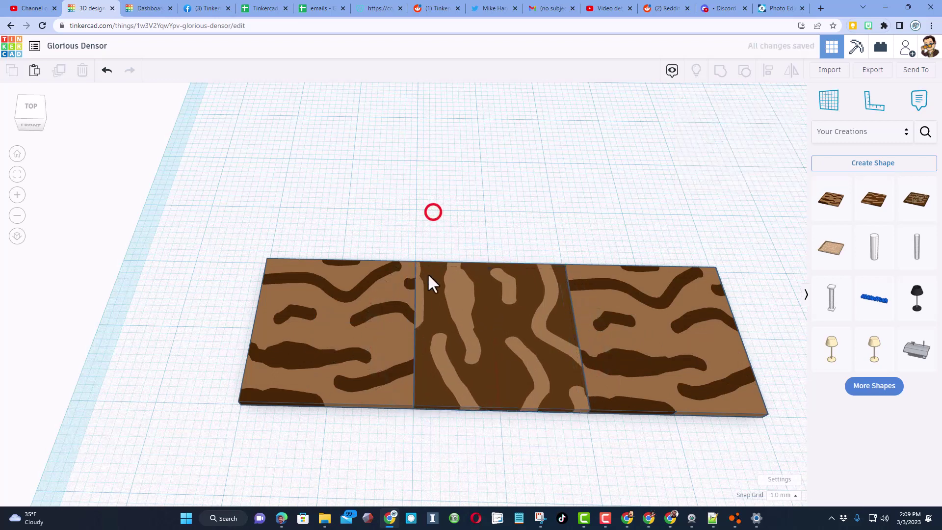
pyautogui.click(453, 304)
pyautogui.hotkey('ctrl', 'd')
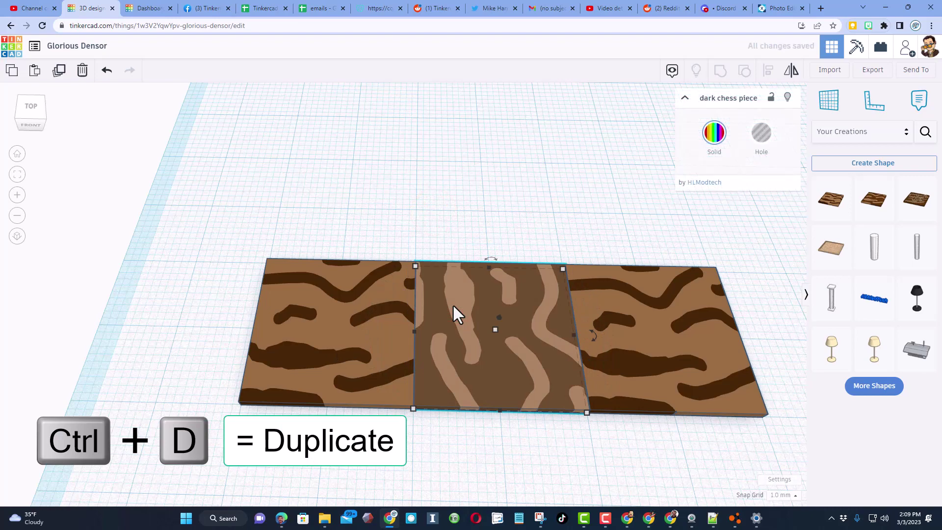
pyautogui.hotkey('shift', 'Right')
pyautogui.hotkey('shift', 'Right')
pyautogui.hotkey('shift', 'Right')
pyautogui.hotkey('shift', 'Right')
pyautogui.hotkey('shift', 'Right')
pyautogui.hotkey('shift', 'Right')
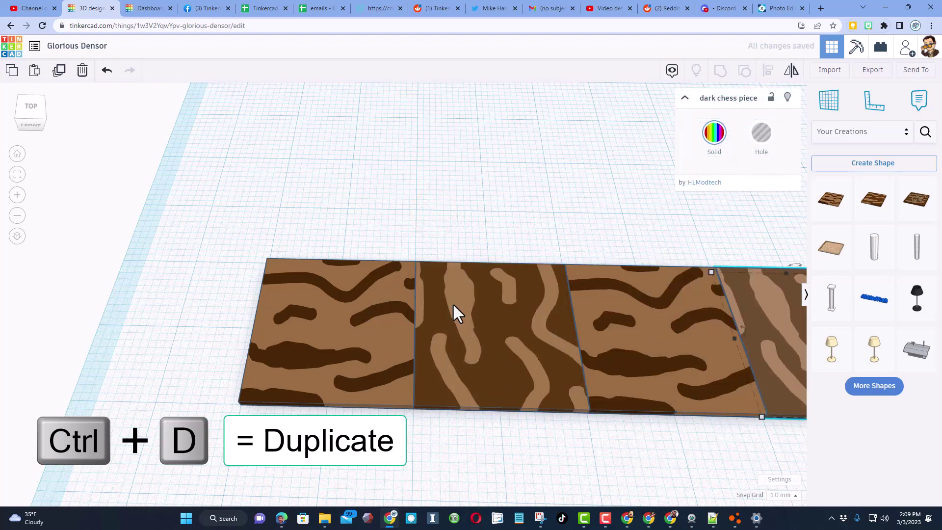
pyautogui.scroll(-3, 452, 302)
pyautogui.moveTo(342, 154); pyautogui.dragTo(341, 228, button='right')
pyautogui.scroll(-4, 345, 221)
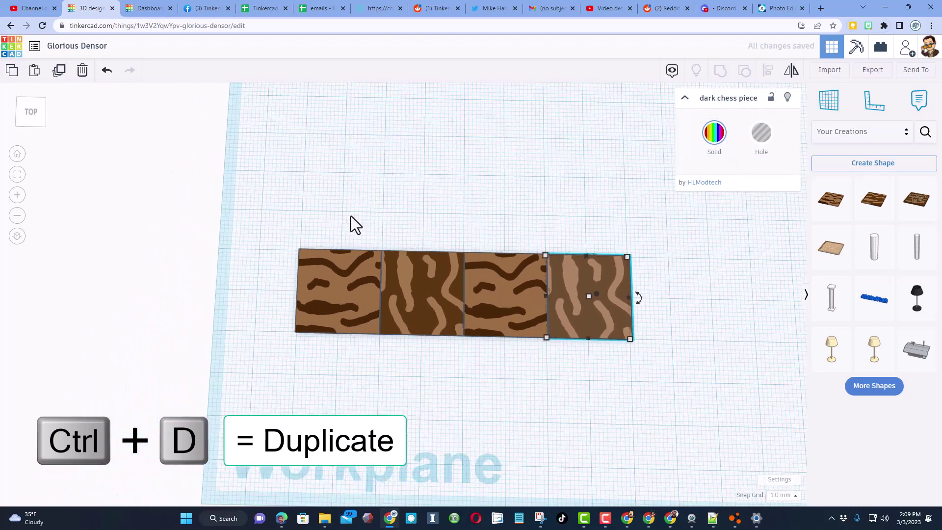
pyautogui.click(336, 218)
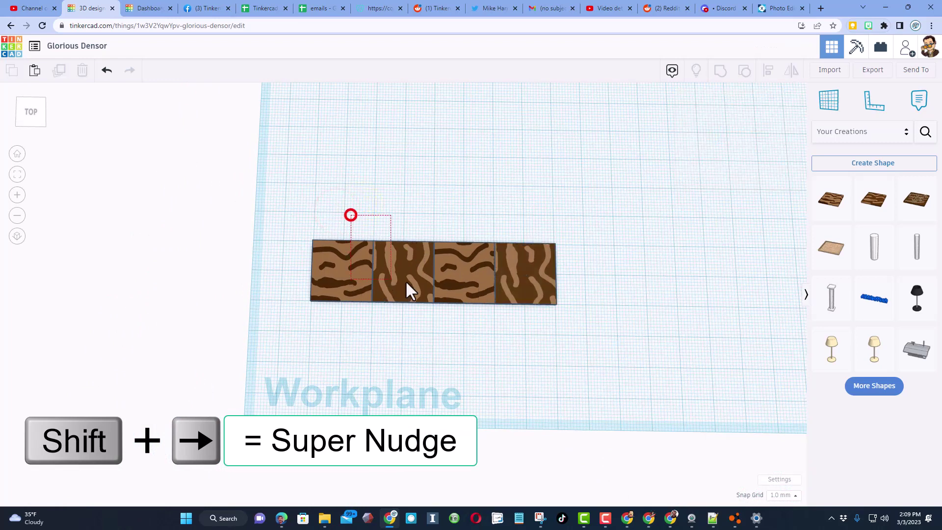
# Duplicate the four-tile set and slide it right to complete a row of eight
pyautogui.moveTo(406, 283); pyautogui.dragTo(525, 327)
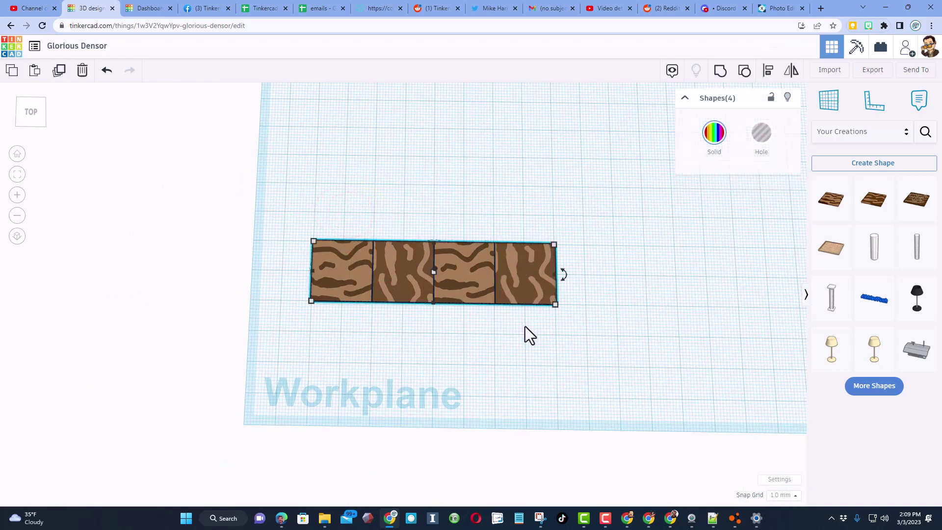
pyautogui.hotkey('ctrl', 'd')
pyautogui.press('Right')
pyautogui.press('Right')
pyautogui.press('Right')
pyautogui.press('Right')
pyautogui.press('Right')
pyautogui.press('Right')
pyautogui.press('Right')
pyautogui.press('Right')
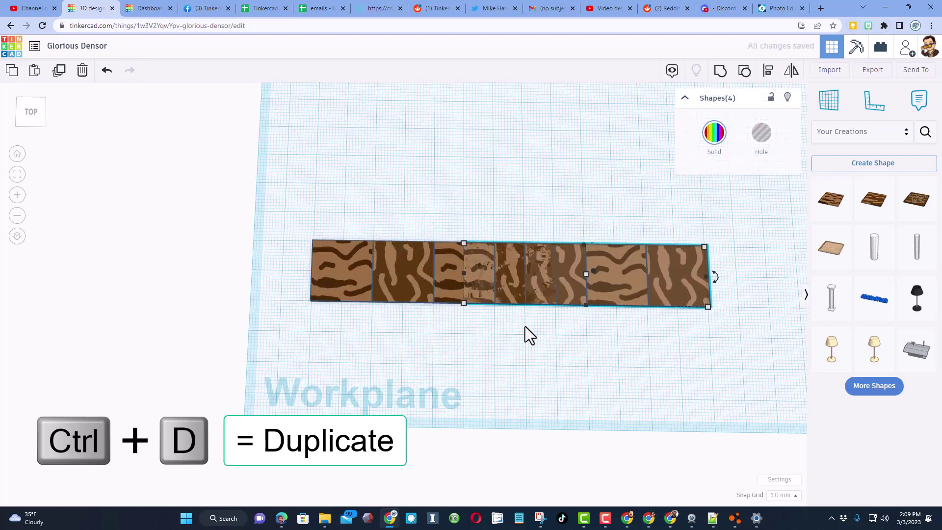
pyautogui.press('Right')
pyautogui.press('Right')
pyautogui.press('Right')
pyautogui.press('Right')
pyautogui.press('Right')
pyautogui.press('Right')
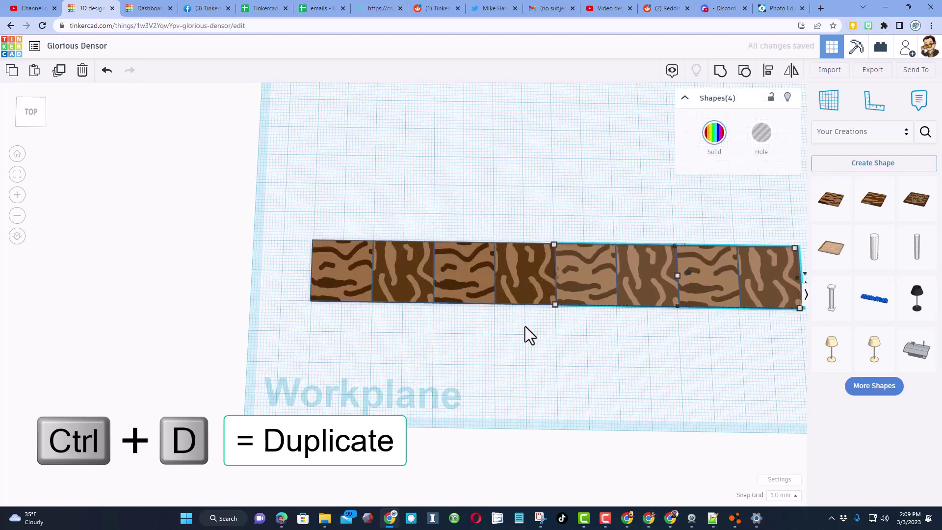
pyautogui.click(364, 207)
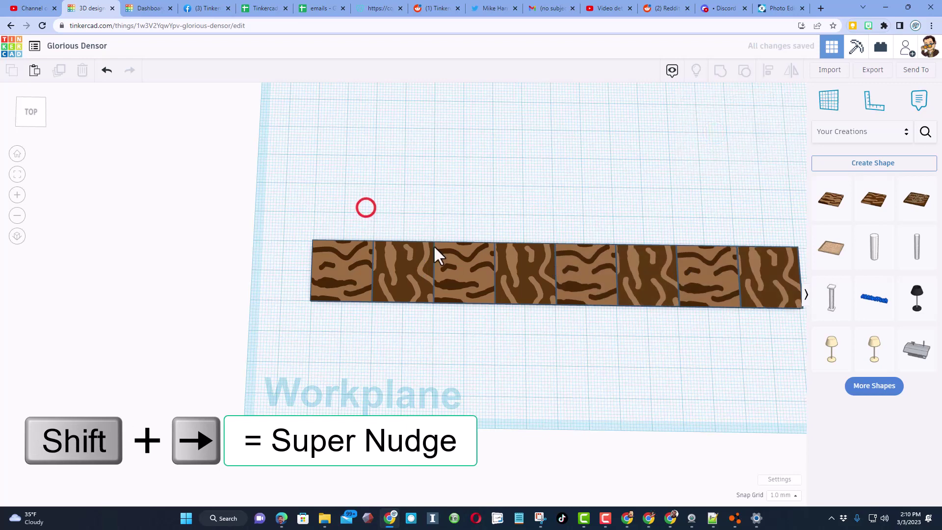
pyautogui.moveTo(452, 234)
pyautogui.mouseDown(button='right')
pyautogui.moveTo(467, 253)
pyautogui.moveTo(484, 236)
pyautogui.mouseUp(button='right')
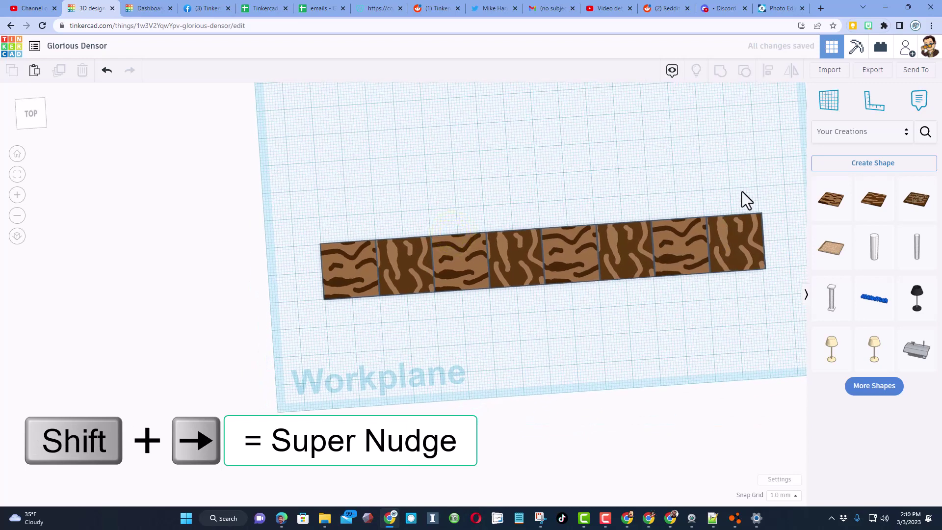
pyautogui.moveTo(742, 191); pyautogui.dragTo(341, 415)
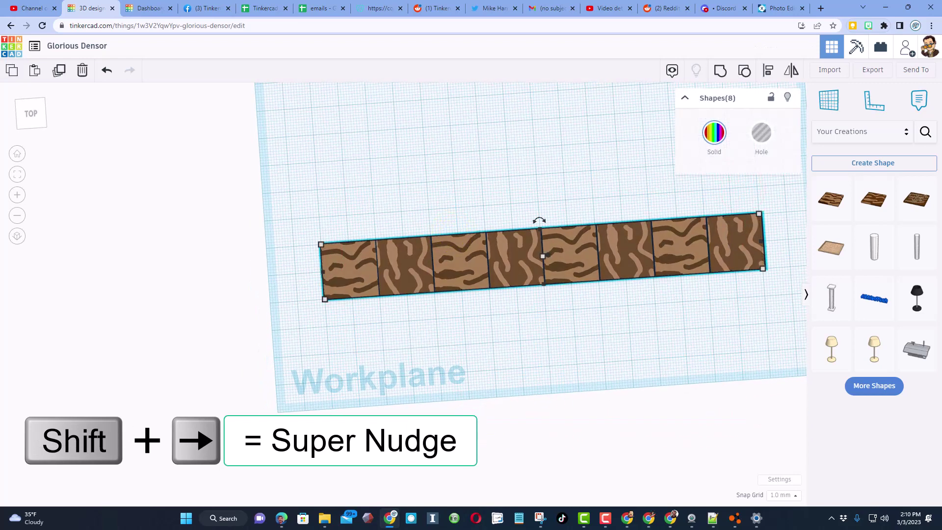
# Duplicate the row one tile up and mirror it so colours alternate
pyautogui.hotkey('ctrl', 'd')
pyautogui.hotkey('shift', 'Up')
pyautogui.hotkey('shift', 'Up')
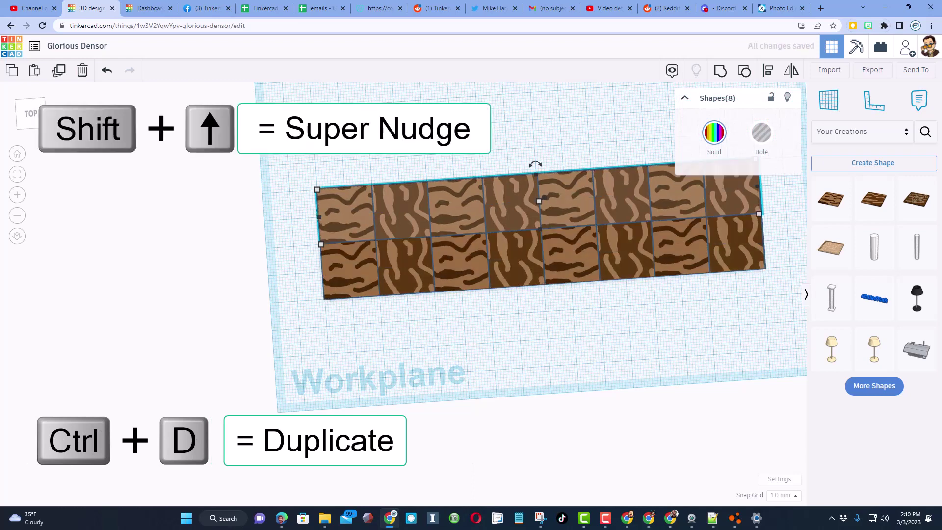
pyautogui.click(790, 72)
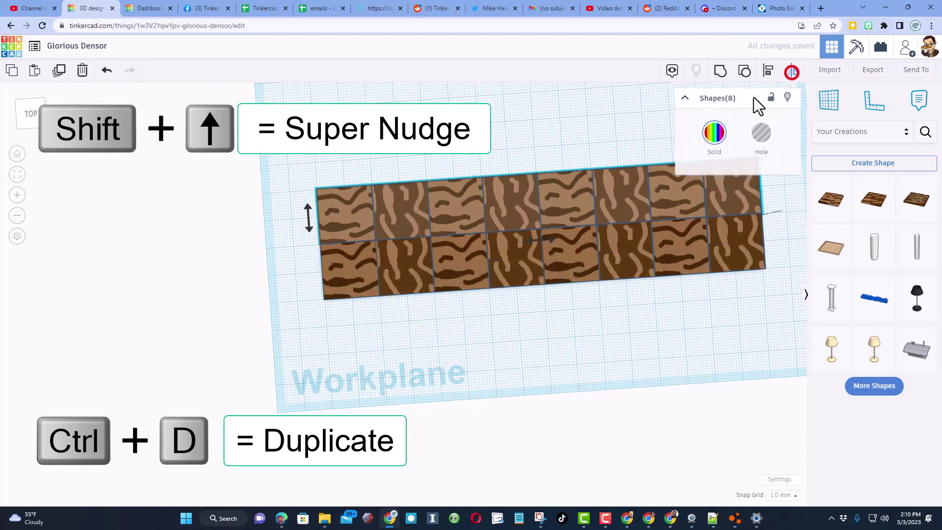
pyautogui.click(550, 240)
# Select all sixteen tiles and move both rows two steps down the workplane
pyautogui.moveTo(473, 127); pyautogui.dragTo(472, 207, button='right')
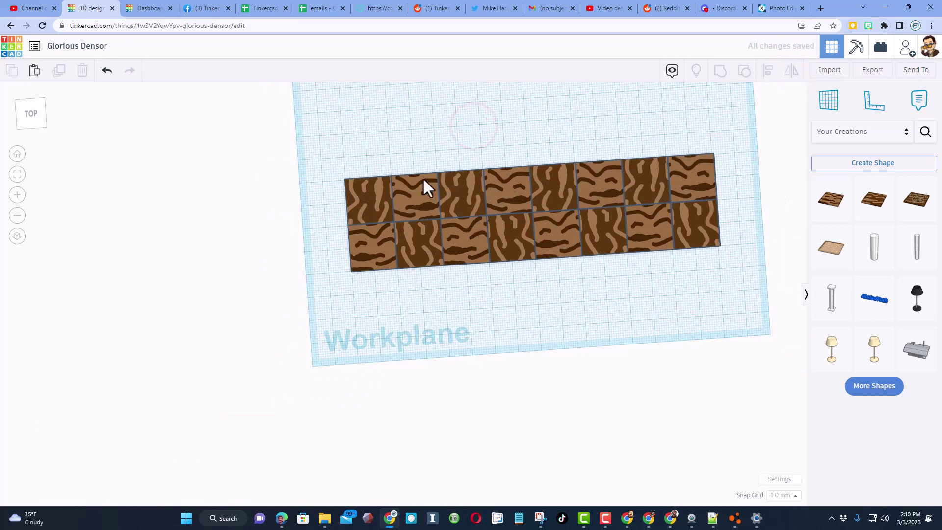
pyautogui.moveTo(525, 285); pyautogui.dragTo(696, 270)
pyautogui.hotkey('shift', 'Down')
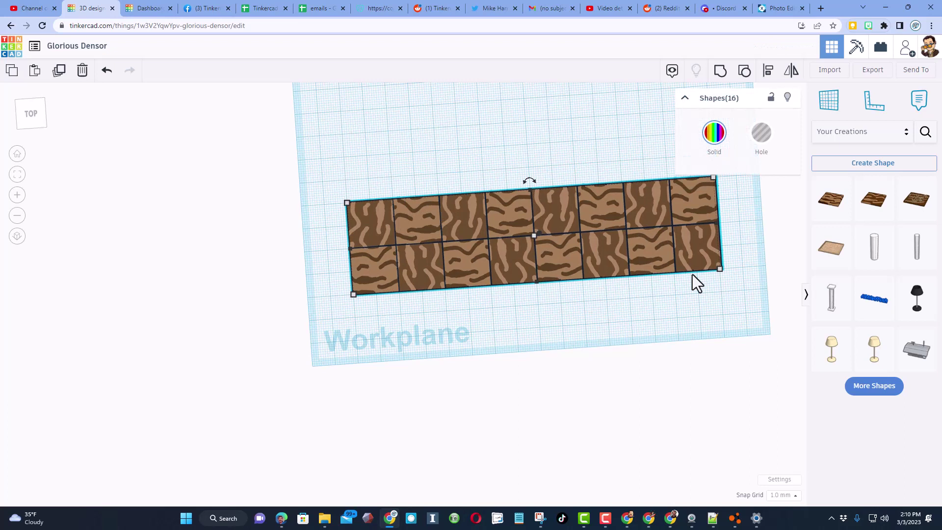
pyautogui.hotkey('shift', 'Down')
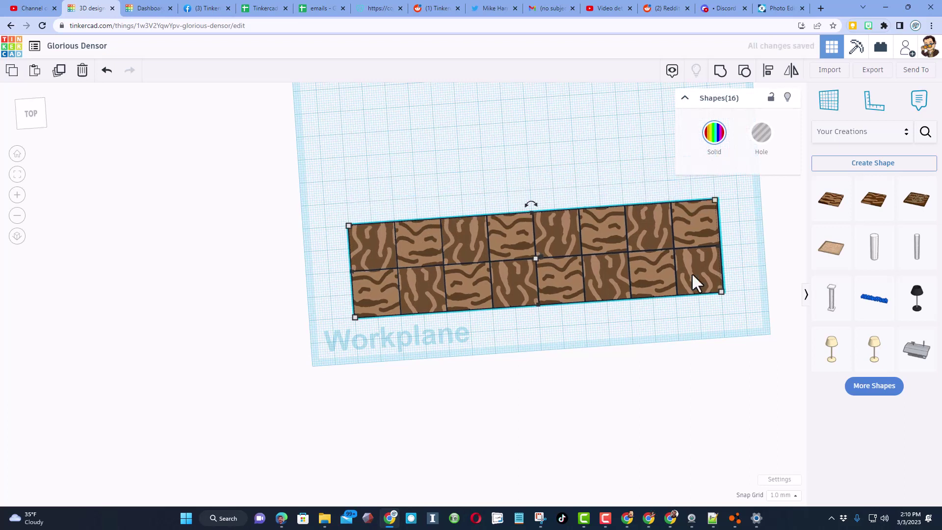
# Duplicate the two rows upward repeatedly to stack eight rows of tiles
pyautogui.hotkey('ctrl', 'd')
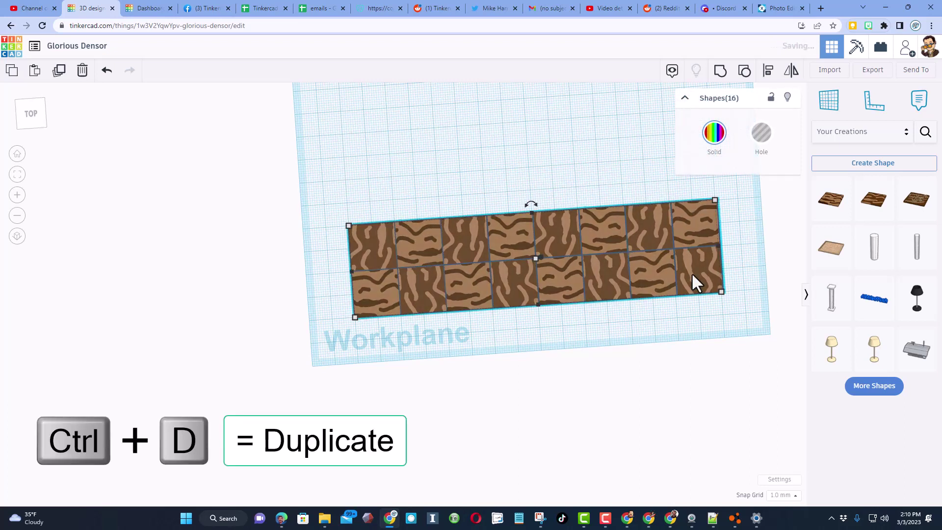
pyautogui.hotkey('shift', 'Up')
pyautogui.hotkey('shift', 'Up')
pyautogui.hotkey('shift', 'Up')
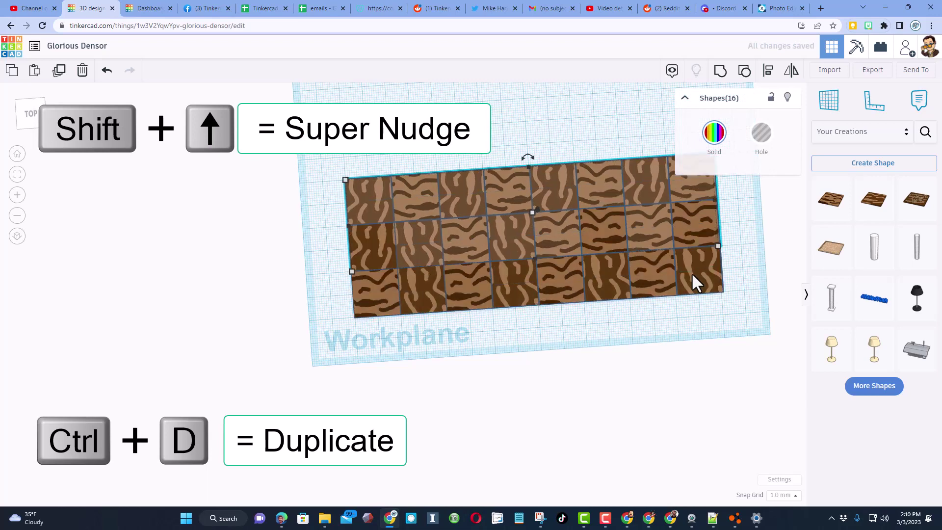
pyautogui.hotkey('shift', 'Up')
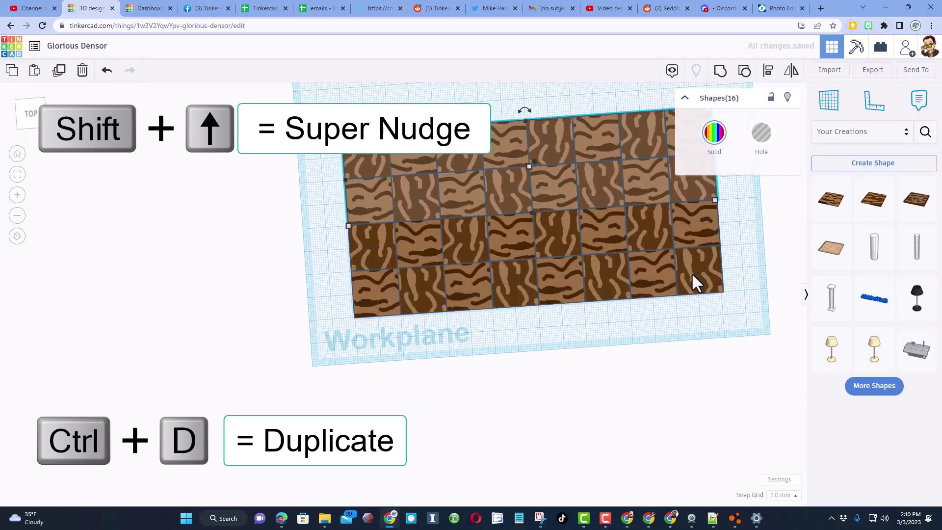
pyautogui.scroll(-2, 691, 275)
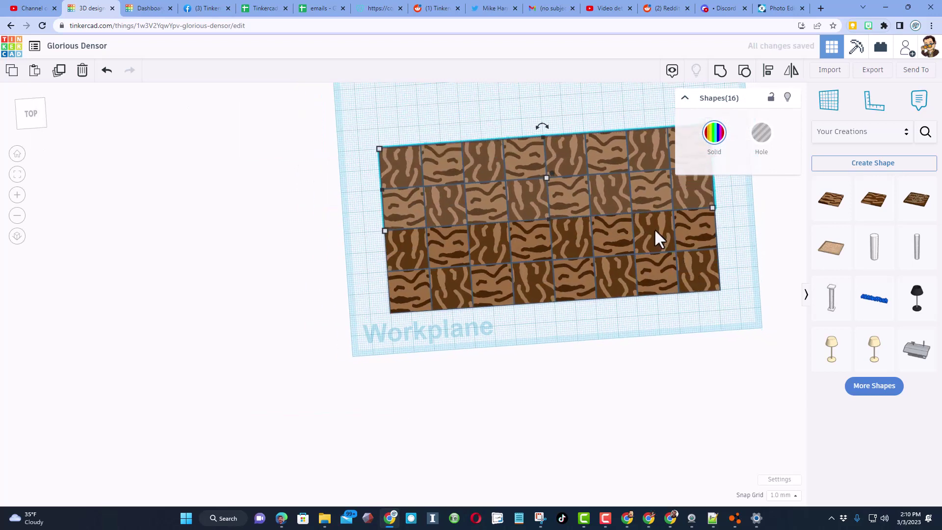
pyautogui.click(17, 153)
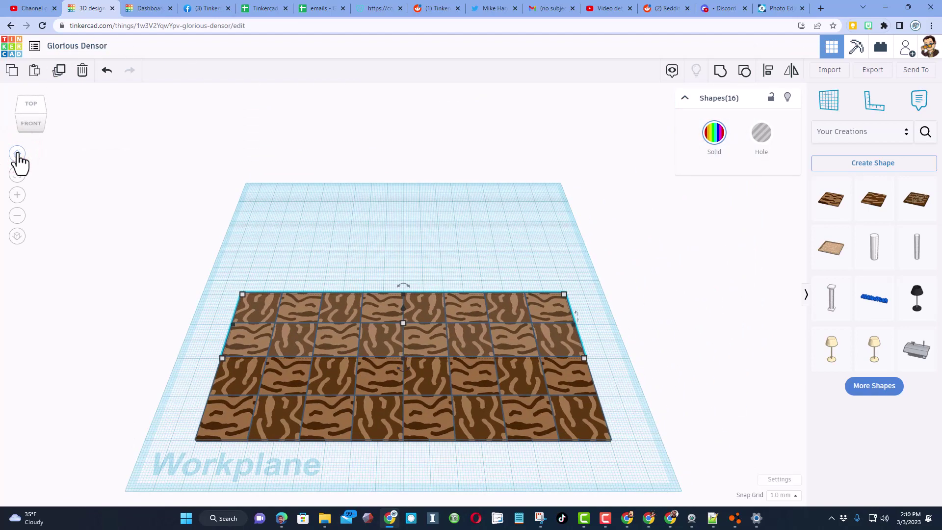
pyautogui.hotkey('ctrl', 'd')
pyautogui.hotkey('ctrl', 'd')
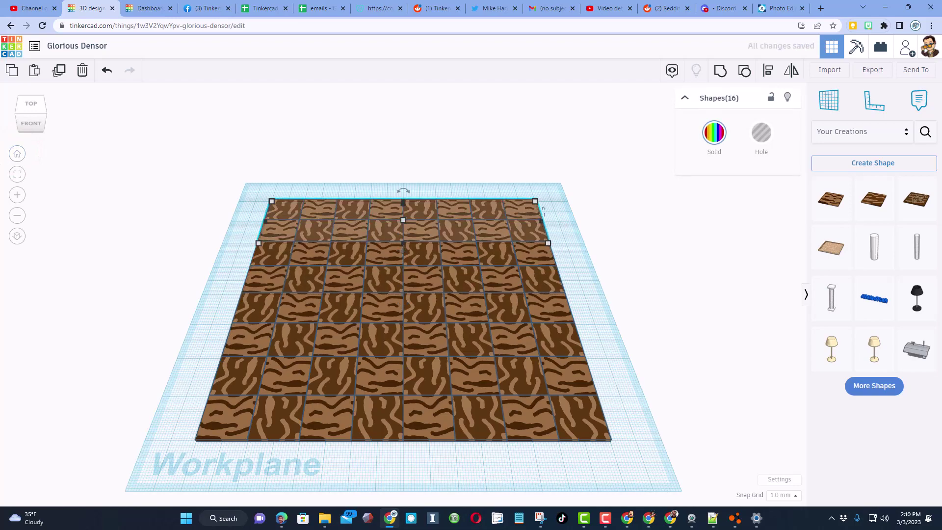
# Orbit around the finished 64-square board to inspect it from above
pyautogui.click(191, 288)
pyautogui.moveTo(219, 288); pyautogui.dragTo(213, 267, button='right')
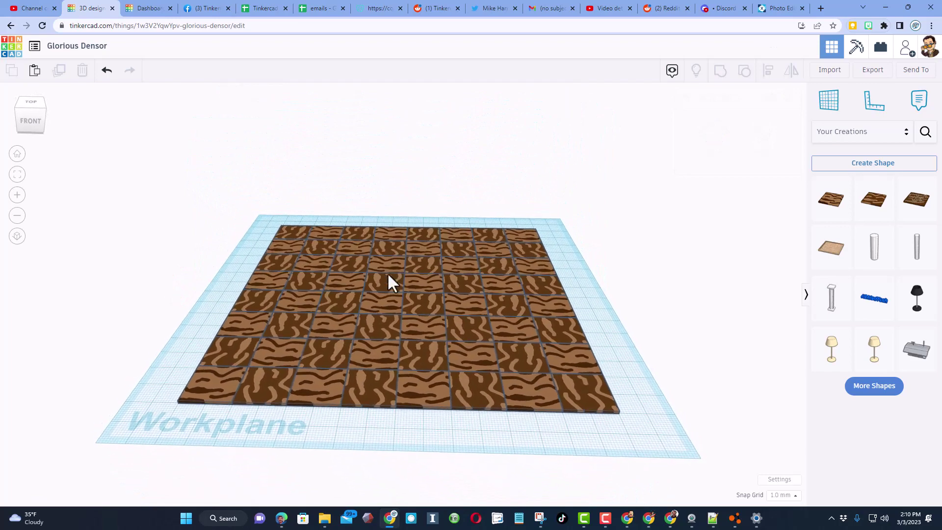
pyautogui.click(536, 268)
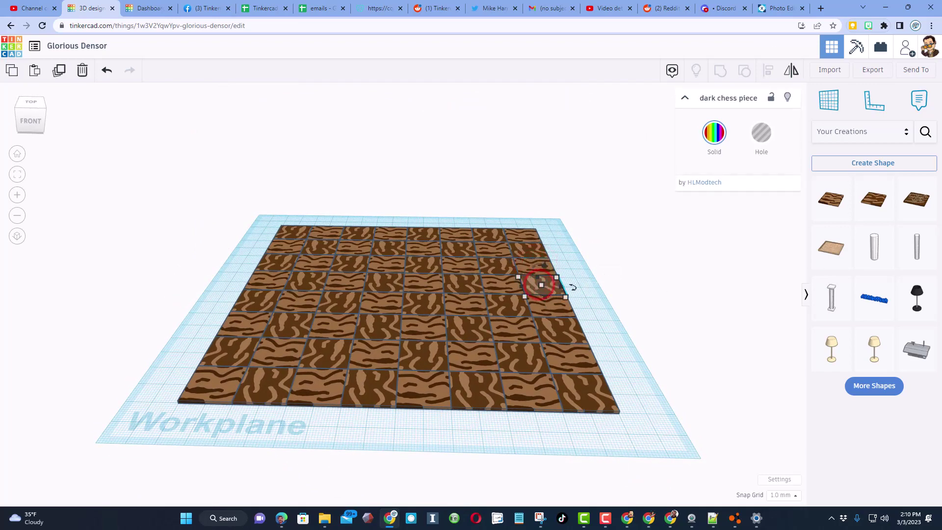
pyautogui.moveTo(540, 327); pyautogui.dragTo(549, 361, button='right')
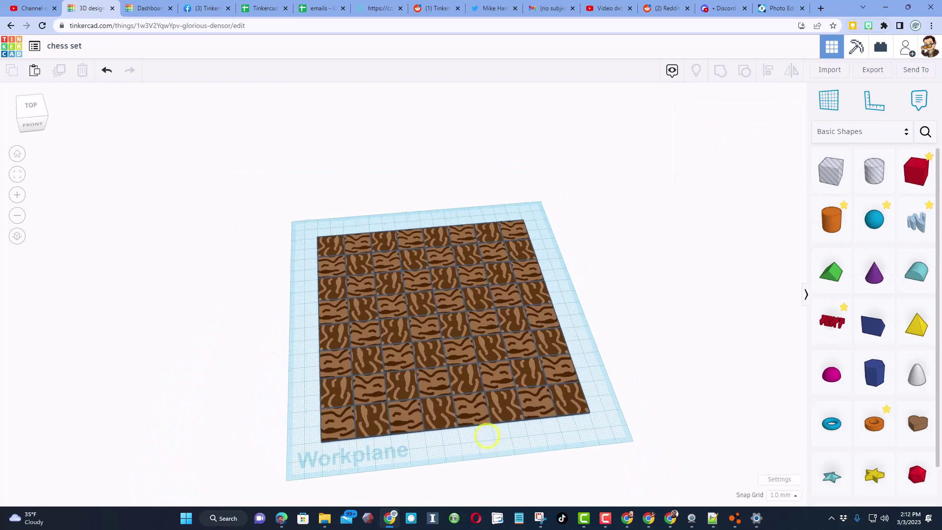
pyautogui.moveTo(487, 435); pyautogui.dragTo(473, 343, button='right')
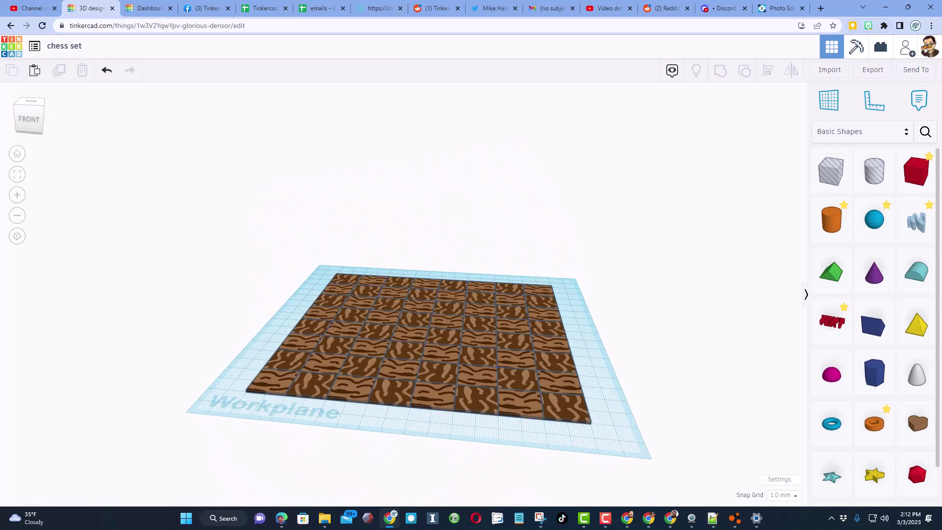
pyautogui.moveTo(455, 401); pyautogui.dragTo(463, 396, button='right')
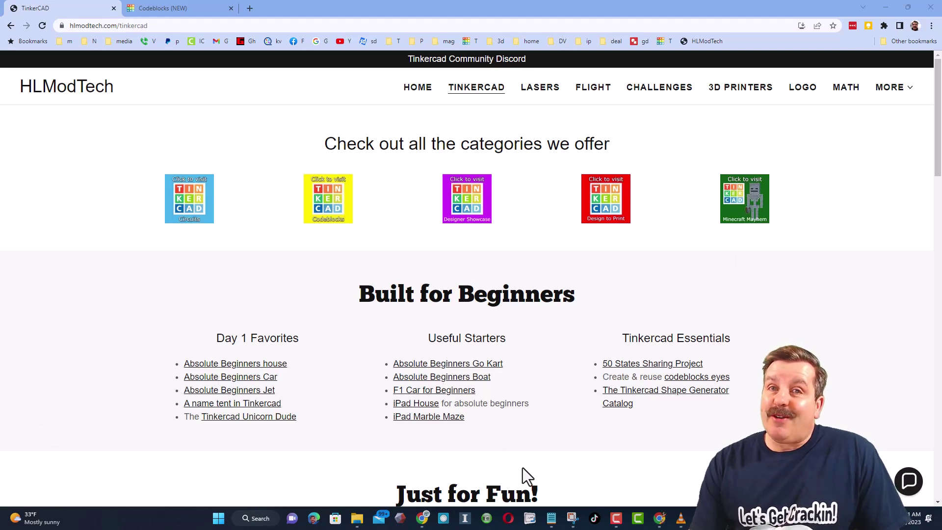
pyautogui.click(909, 480)
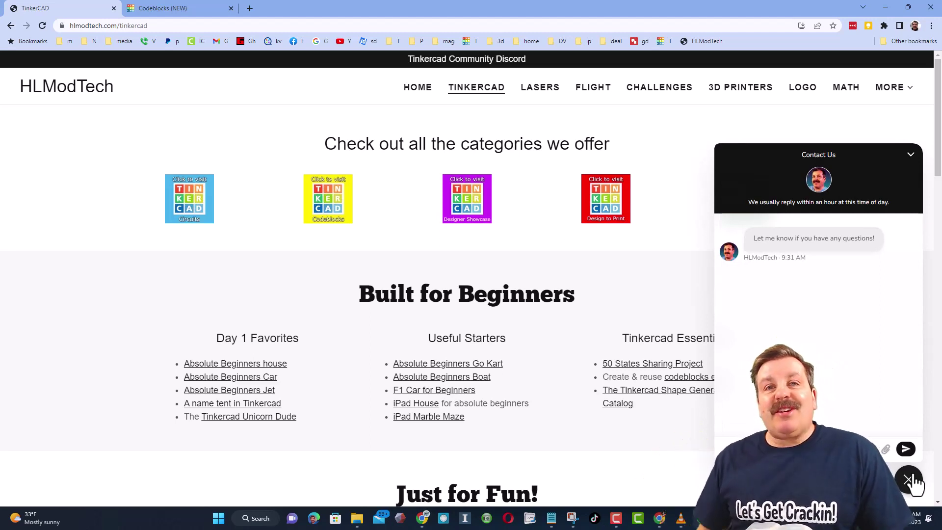
pyautogui.click(910, 479)
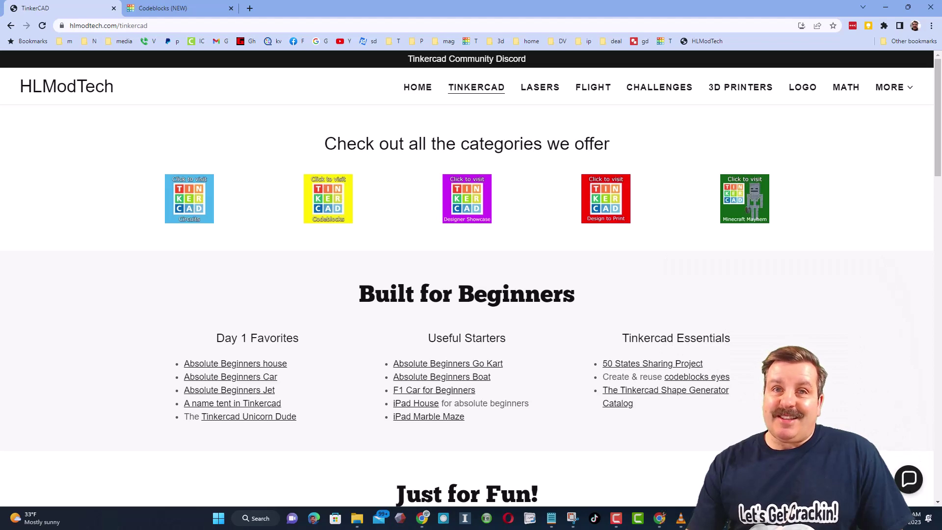
# Open the Tinkercad Community Discord invite from the HLModTech page banner
pyautogui.click(477, 73)
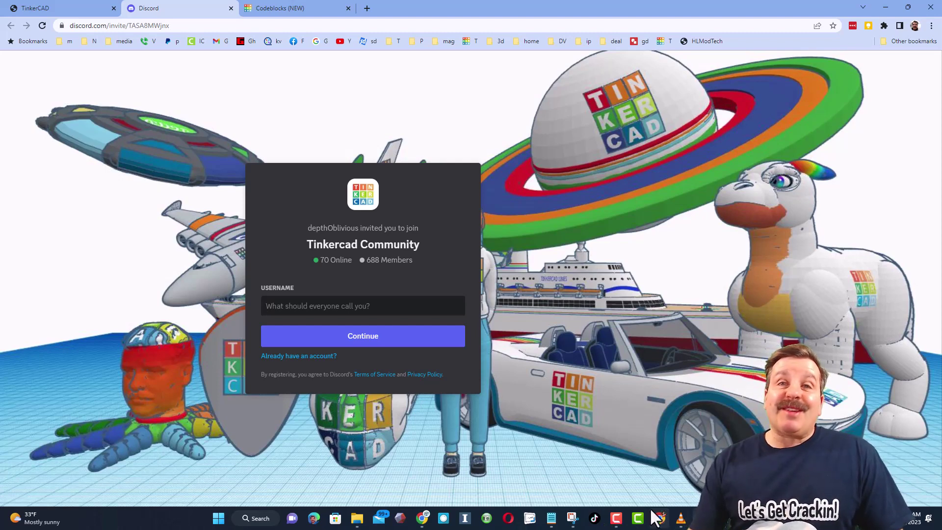
# Return to the HLModTech Tinkercad page via its browser tab
pyautogui.click(88, 8)
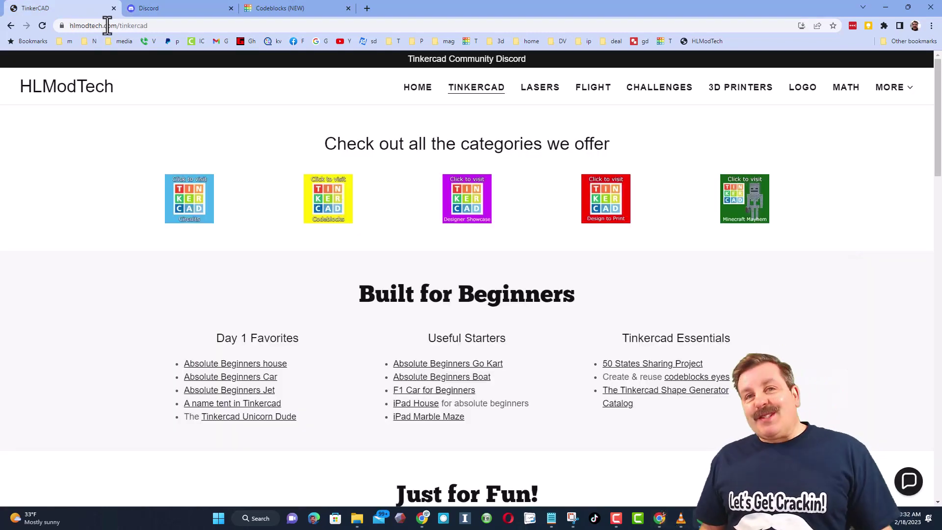